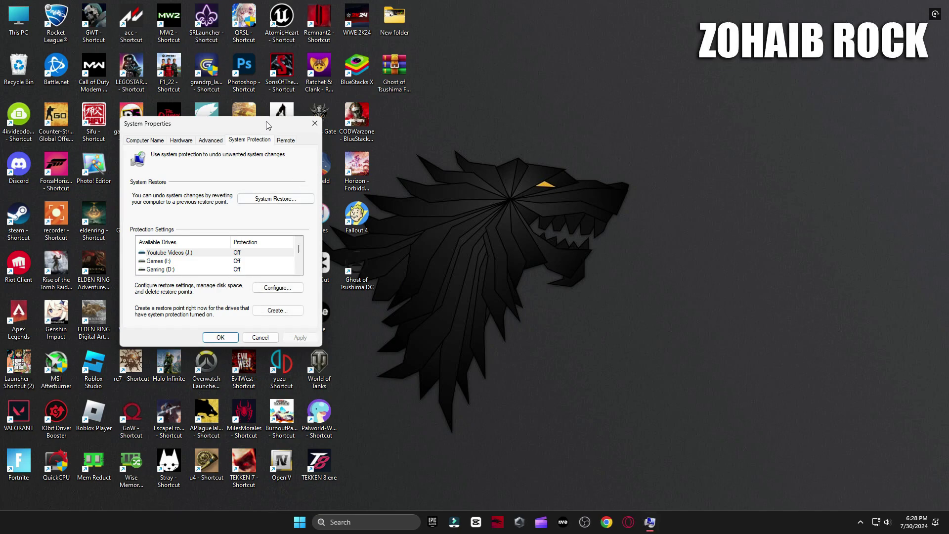
- Configure the protection settings of Local Disk (C:) with system protection turned on and accept them
{"action": "scroll", "coordinate": [492, 264], "scroll_direction": "down", "scroll_amount": 1}
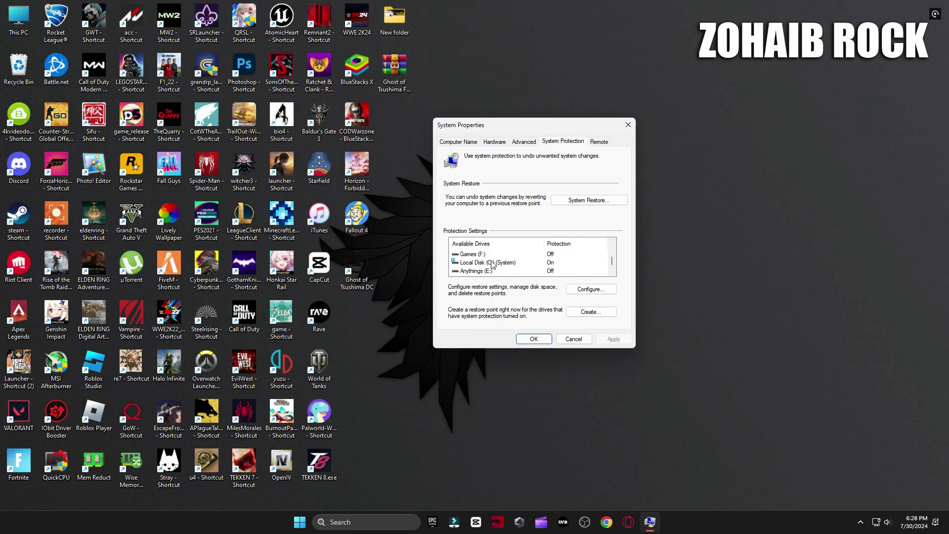
{"action": "left_click", "coordinate": [612, 290]}
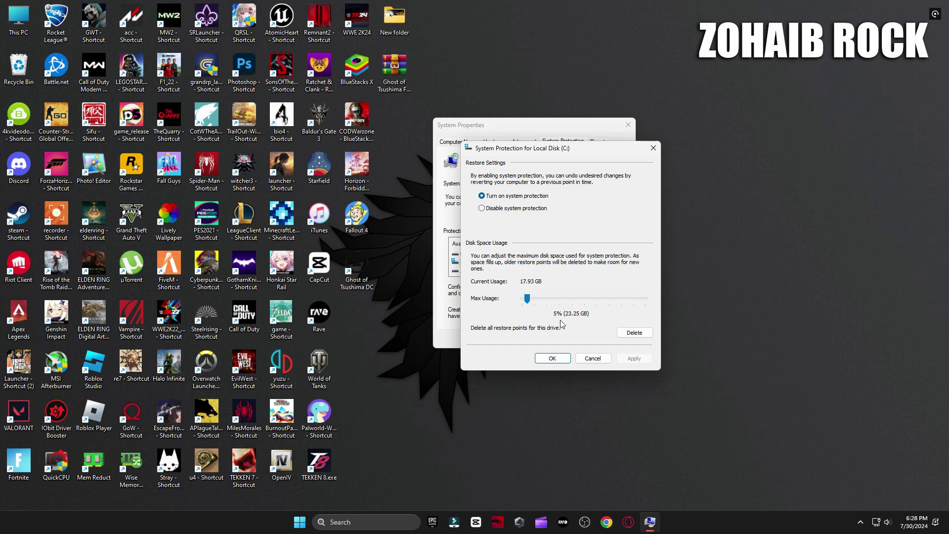
{"action": "left_click", "coordinate": [548, 360]}
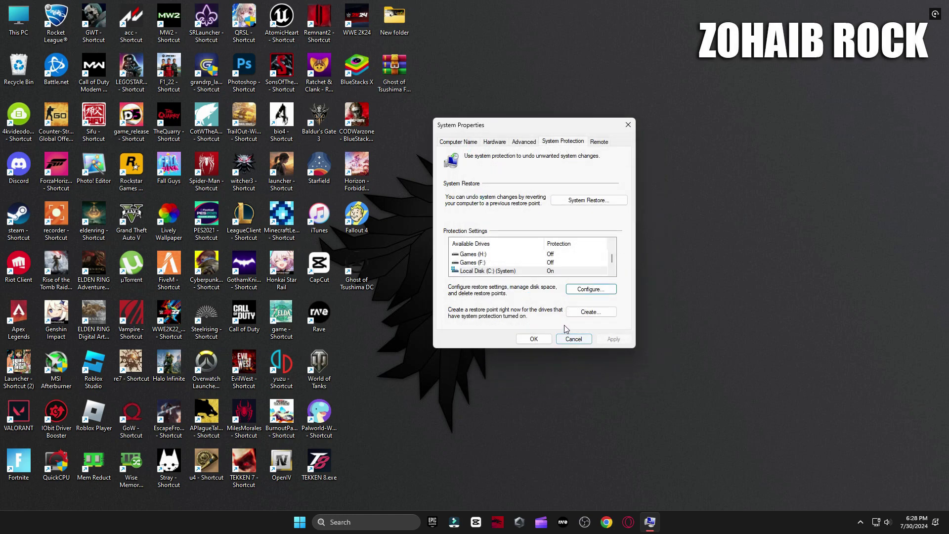
- Create a restore point described as "backup" and close System Properties
{"action": "left_click", "coordinate": [585, 311]}
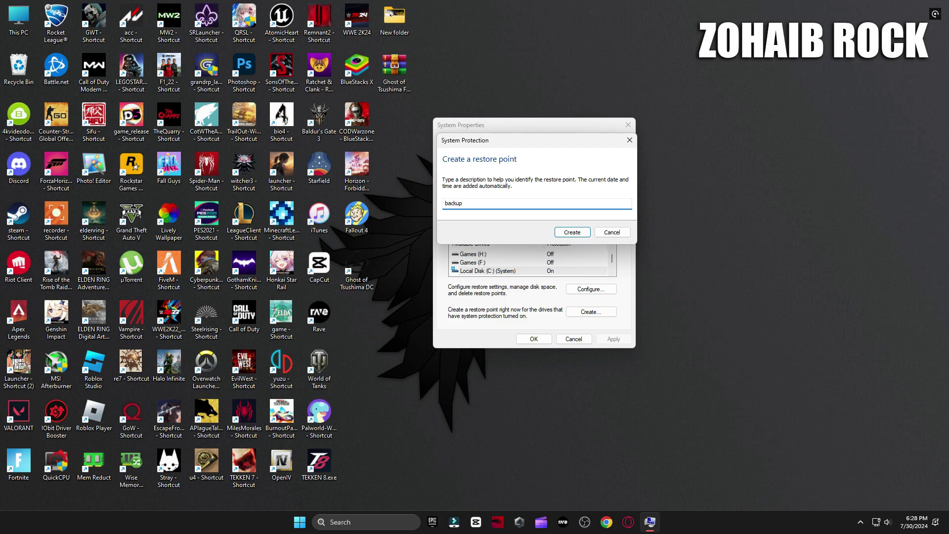
{"action": "left_click", "coordinate": [573, 235]}
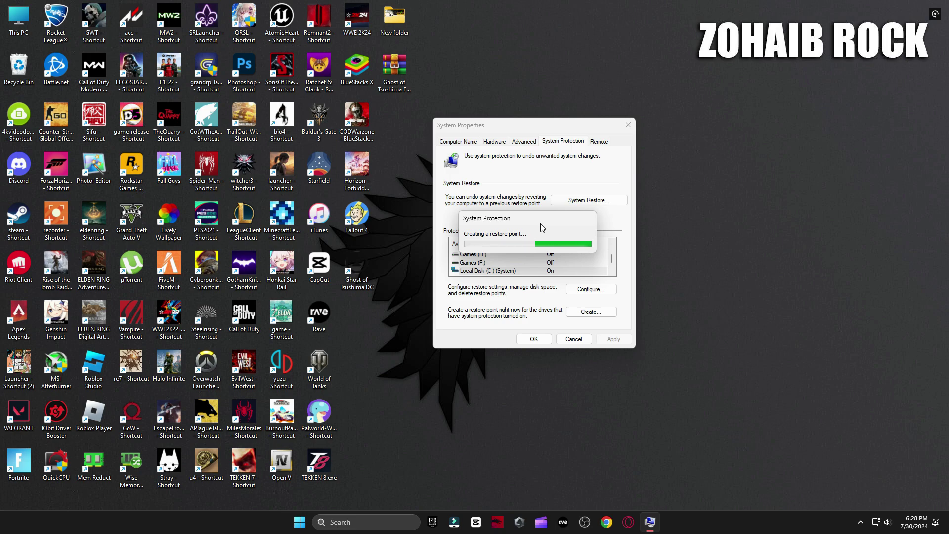
{"action": "left_click", "coordinate": [597, 239]}
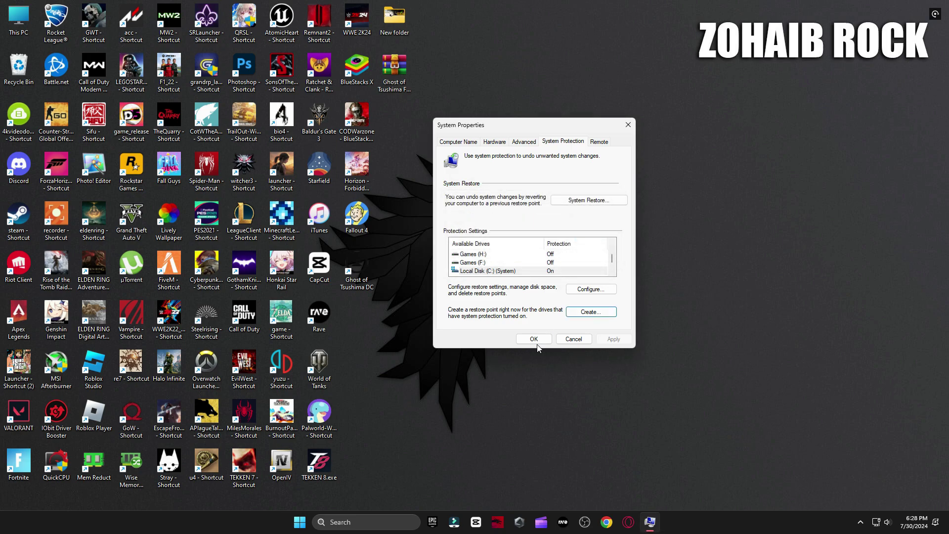
{"action": "left_click", "coordinate": [535, 340]}
- Extract the Ghost of Tsushima FPS BOOST archive onto the desktop and open the "1 Windows Tweaks" folder inside the extracted pack
{"action": "left_click_drag", "start_coordinate": [737, 149], "coordinate": [734, 157]}
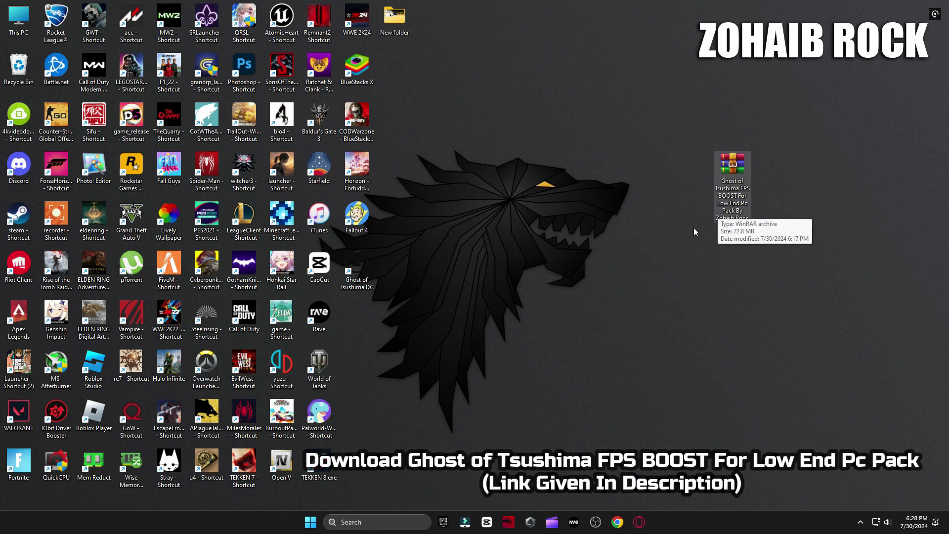
{"action": "right_click", "coordinate": [727, 190]}
{"action": "mouse_move", "coordinate": [750, 366]}
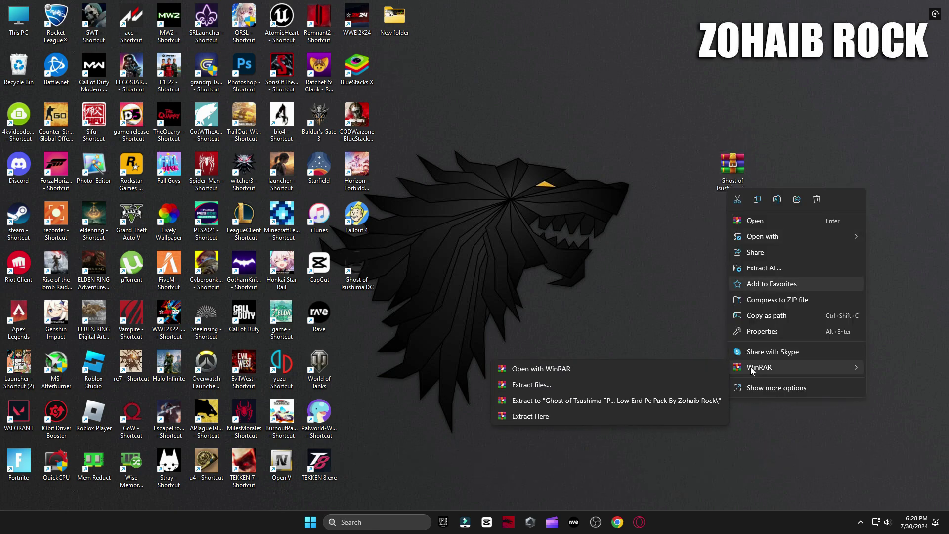
{"action": "left_click", "coordinate": [580, 419]}
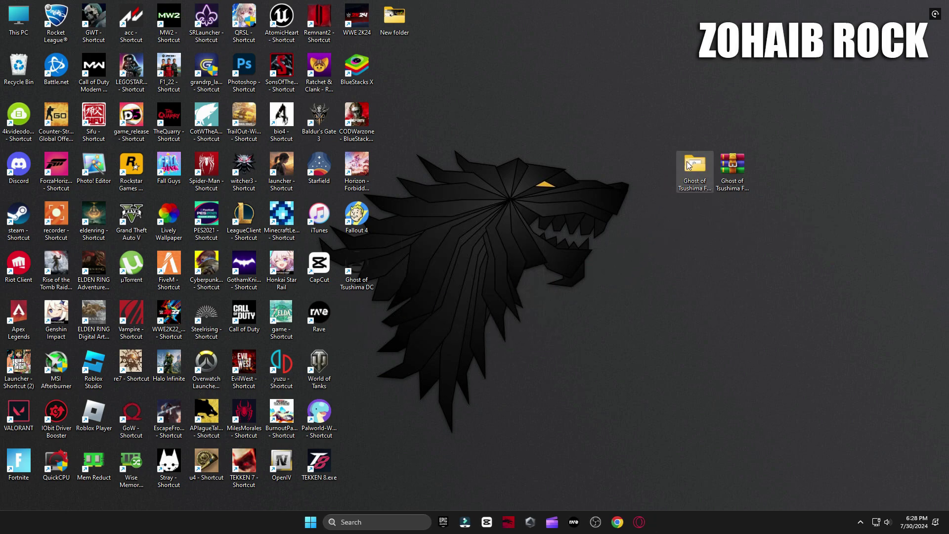
{"action": "double_click", "coordinate": [690, 166]}
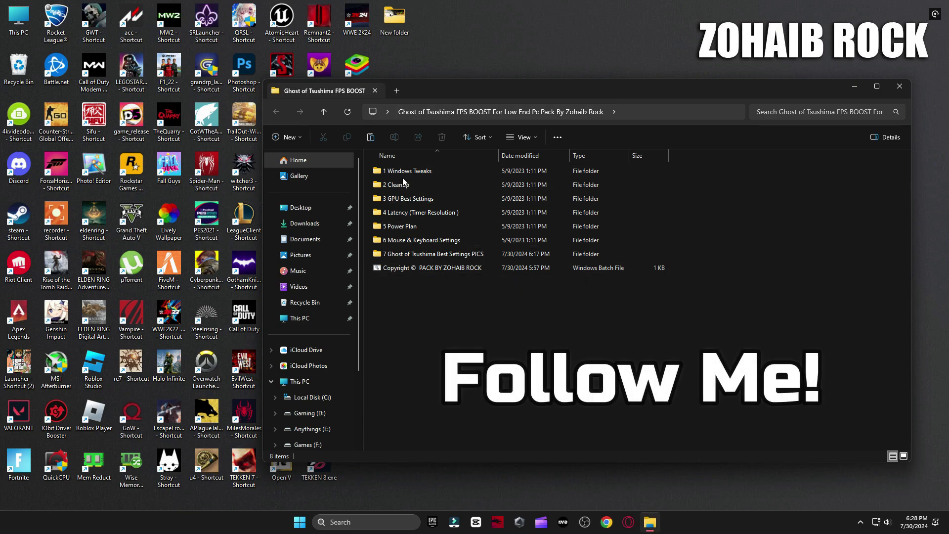
{"action": "double_click", "coordinate": [422, 172]}
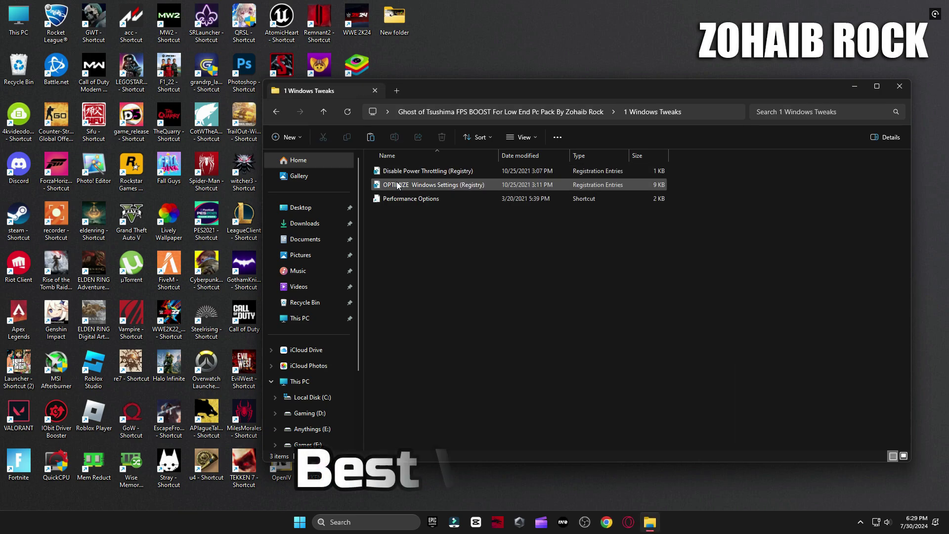
- Look through the System page of Windows Settings
{"action": "key", "text": "super"}
{"action": "left_click", "coordinate": [466, 328]}
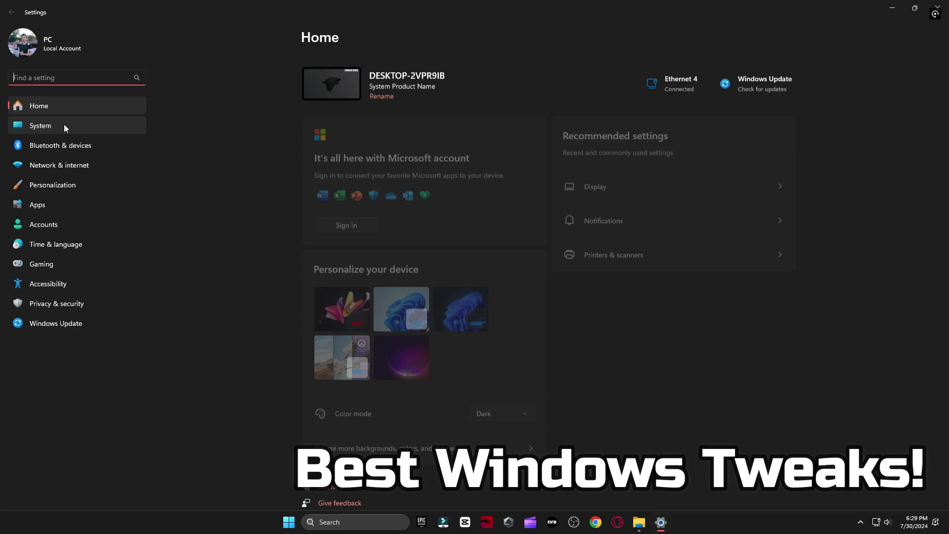
{"action": "left_click", "coordinate": [63, 125]}
{"action": "scroll", "coordinate": [339, 218], "scroll_direction": "down", "scroll_amount": 5}
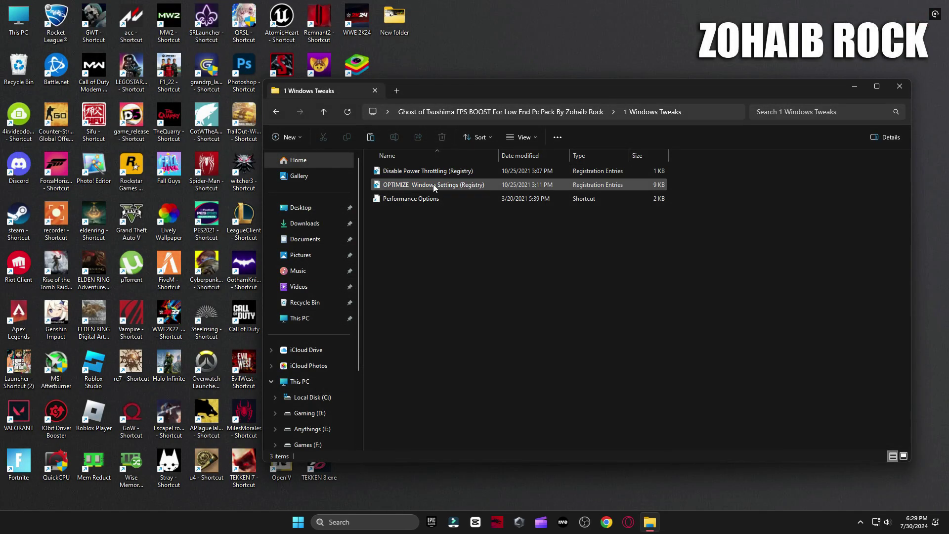
- Merge the "OPTIMIZE Windows Settings" and "Disable Power Throttling" registry files into the Windows registry
{"action": "double_click", "coordinate": [433, 185]}
{"action": "left_click", "coordinate": [546, 275]}
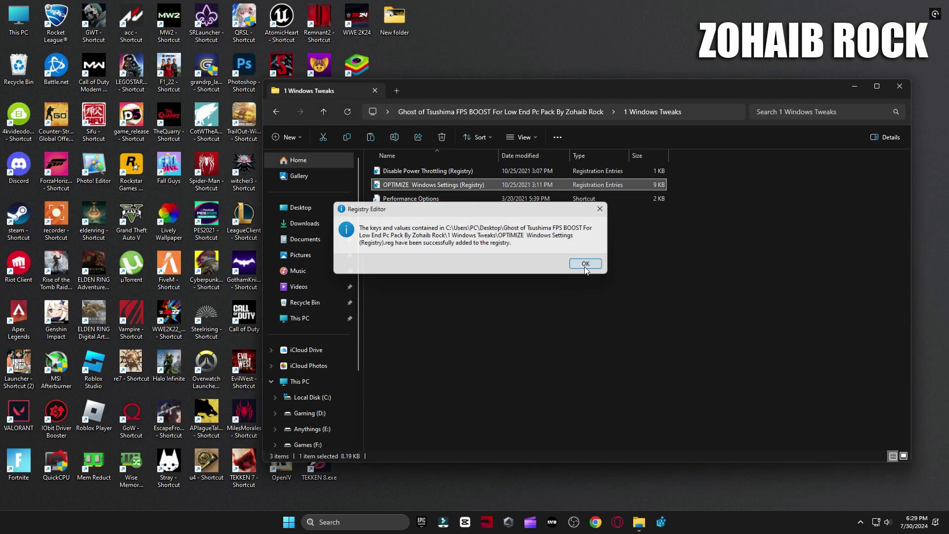
{"action": "left_click", "coordinate": [572, 260]}
{"action": "double_click", "coordinate": [427, 171]}
{"action": "left_click", "coordinate": [547, 273]}
{"action": "left_click", "coordinate": [573, 260]}
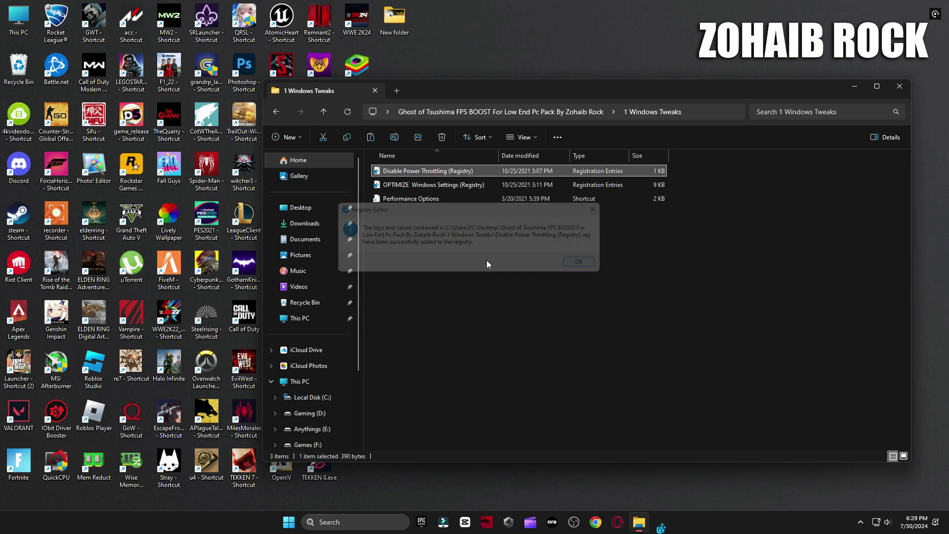
- Open the Performance Options shortcut and accept the visual effects with "Let Windows choose what's best for my computer" selected
{"action": "double_click", "coordinate": [408, 198]}
{"action": "left_click_drag", "start_coordinate": [200, 71], "coordinate": [478, 76]}
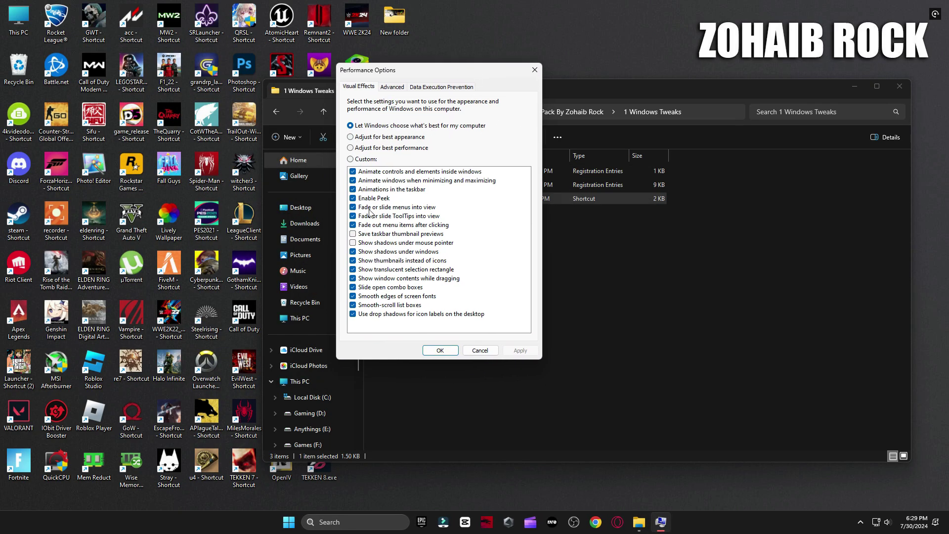
{"action": "left_click", "coordinate": [443, 351]}
- Run the scripts in the "2 Cleanup" folder that delete prefetch files, temporary files and the Windows Update cache
{"action": "key", "text": "alt+Up"}
{"action": "double_click", "coordinate": [393, 184]}
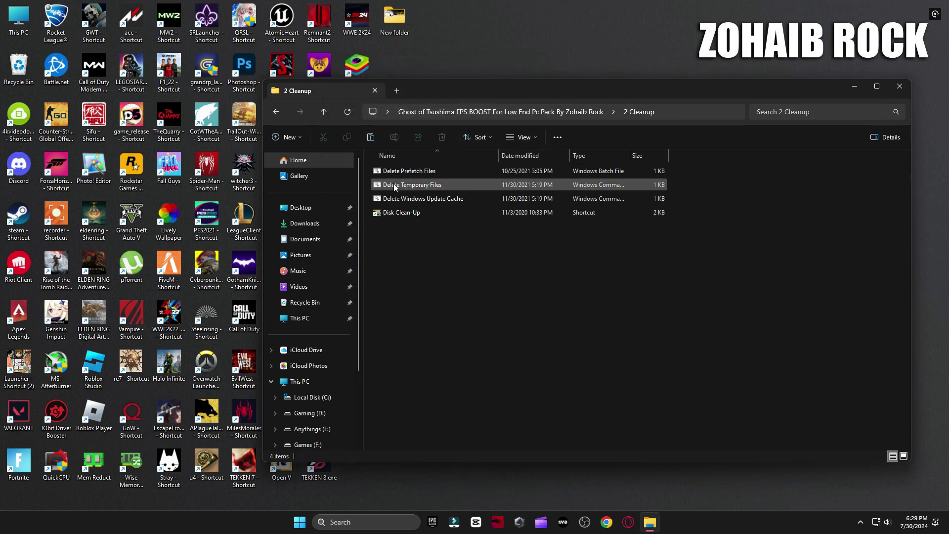
{"action": "left_click", "coordinate": [399, 173]}
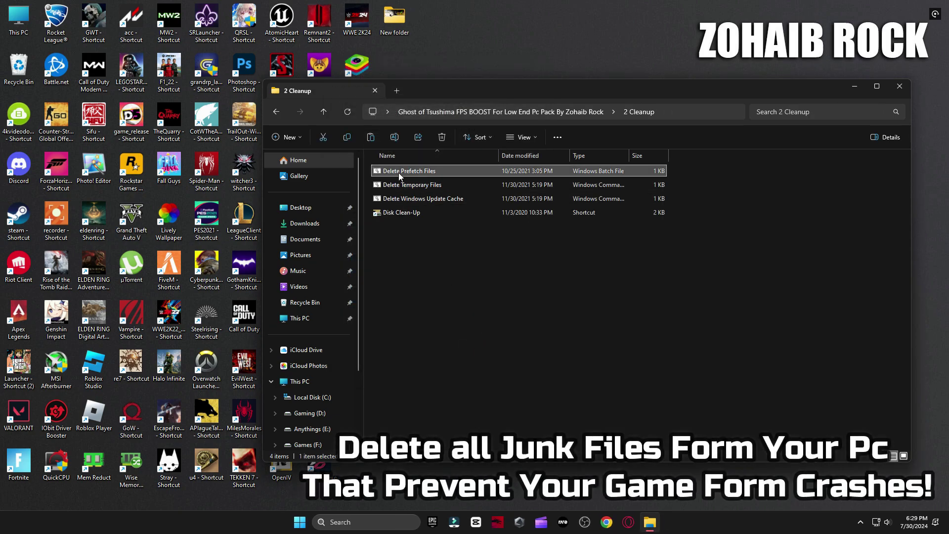
{"action": "double_click", "coordinate": [401, 186]}
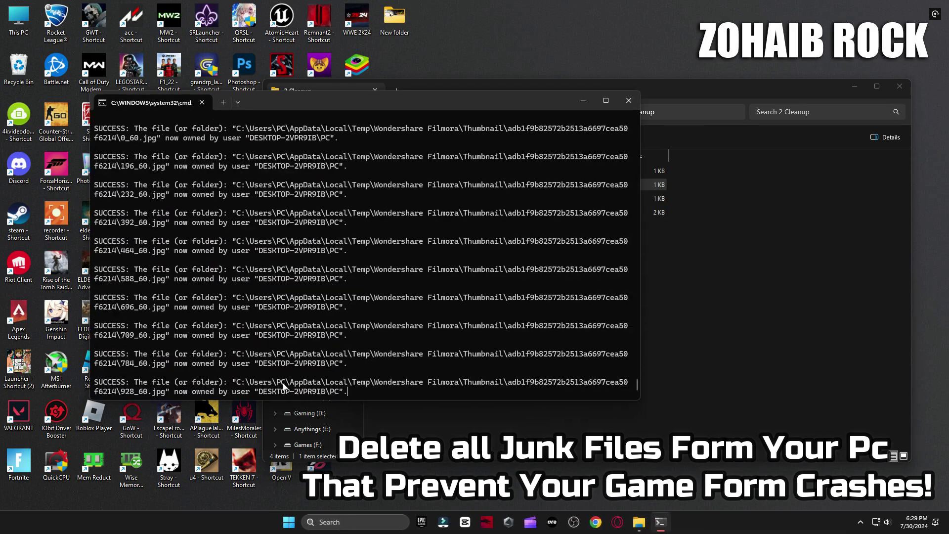
{"action": "key", "text": "Return"}
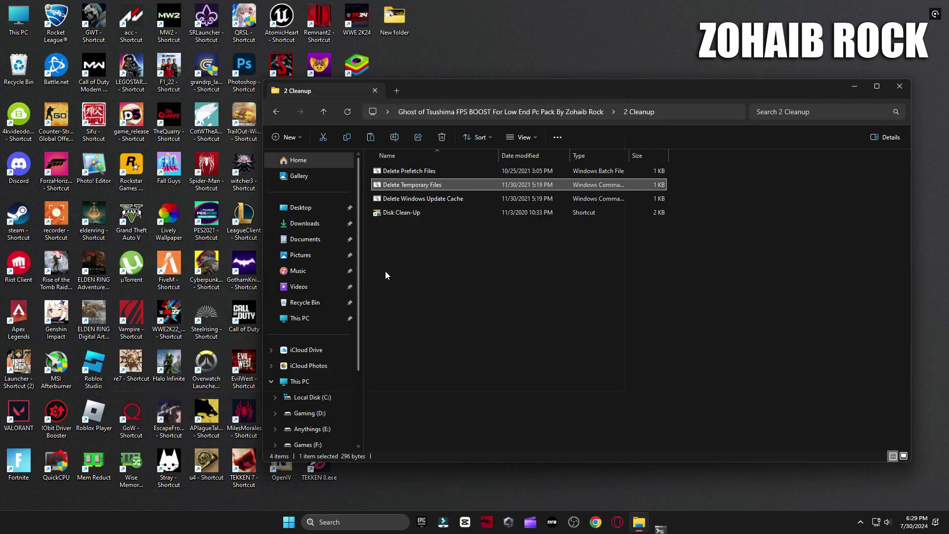
{"action": "double_click", "coordinate": [412, 201]}
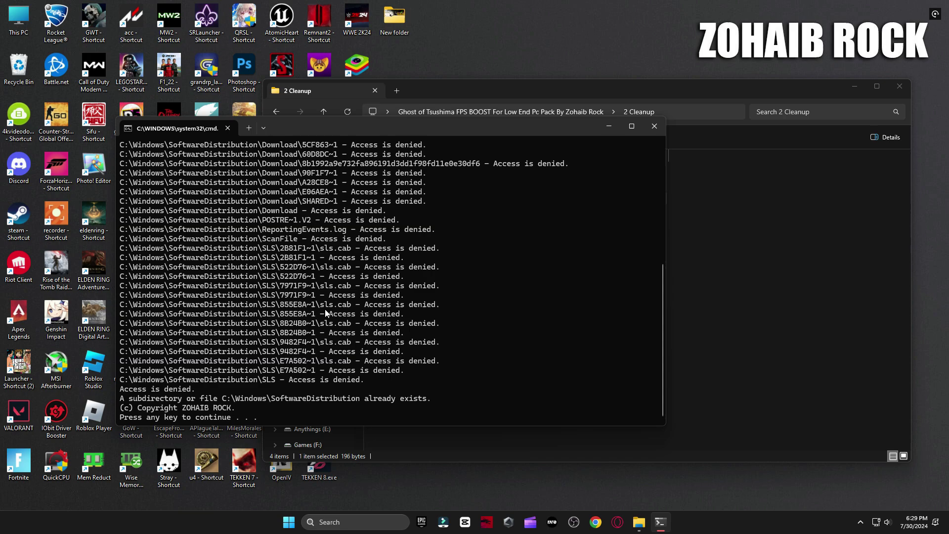
{"action": "key", "text": "Return"}
- Run Disk Clean-Up on drive C: with all file categories selected, including Recycle Bin, Temporary files and Thumbnails, and confirm the deletion
{"action": "double_click", "coordinate": [401, 212]}
{"action": "left_click", "coordinate": [447, 275]}
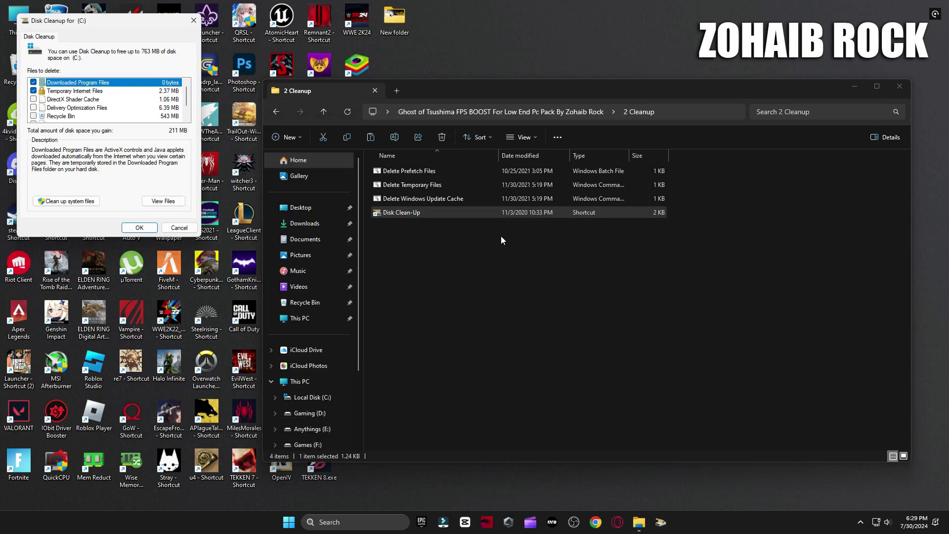
{"action": "left_click", "coordinate": [850, 86]}
{"action": "left_click_drag", "start_coordinate": [115, 22], "coordinate": [542, 74]}
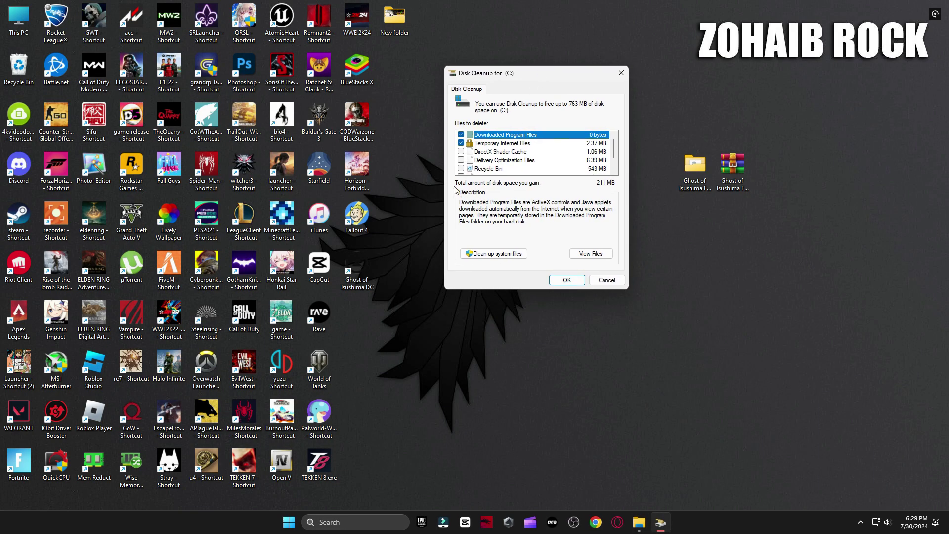
{"action": "scroll", "coordinate": [463, 169], "scroll_direction": "down", "scroll_amount": 1}
{"action": "left_click", "coordinate": [461, 160]}
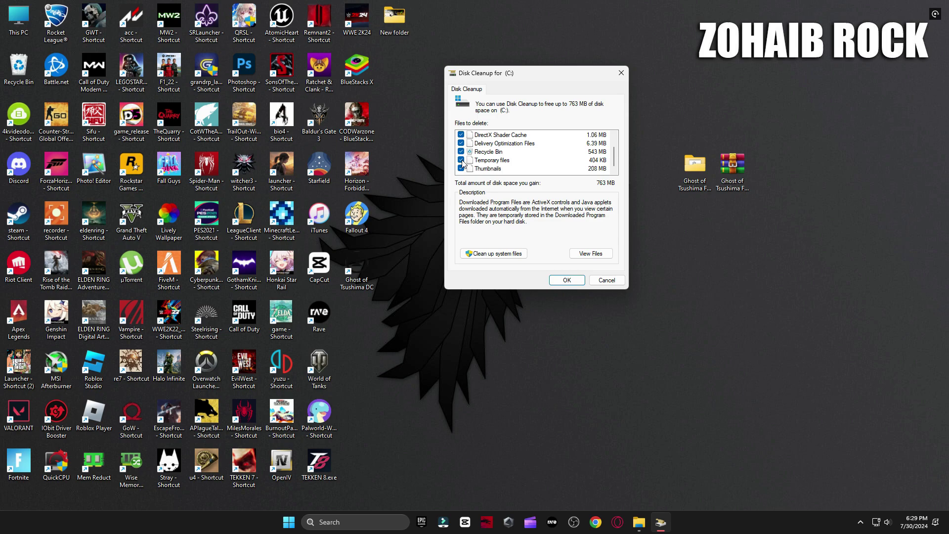
{"action": "left_click", "coordinate": [567, 280]}
{"action": "left_click", "coordinate": [491, 263]}
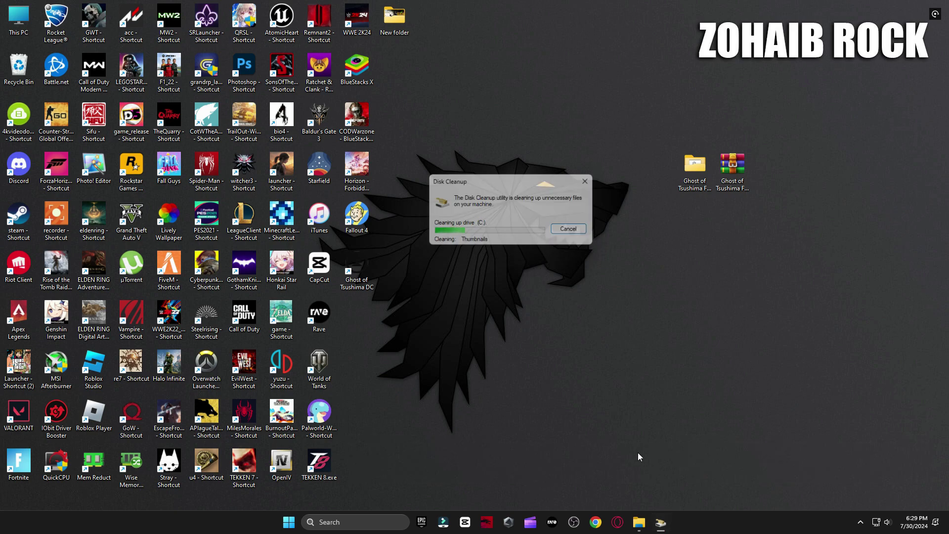
- Open the pack's "3 GPU Best Settings" folder and display its contents as extra large icons
{"action": "left_click", "coordinate": [649, 522]}
{"action": "key", "text": "alt+Up"}
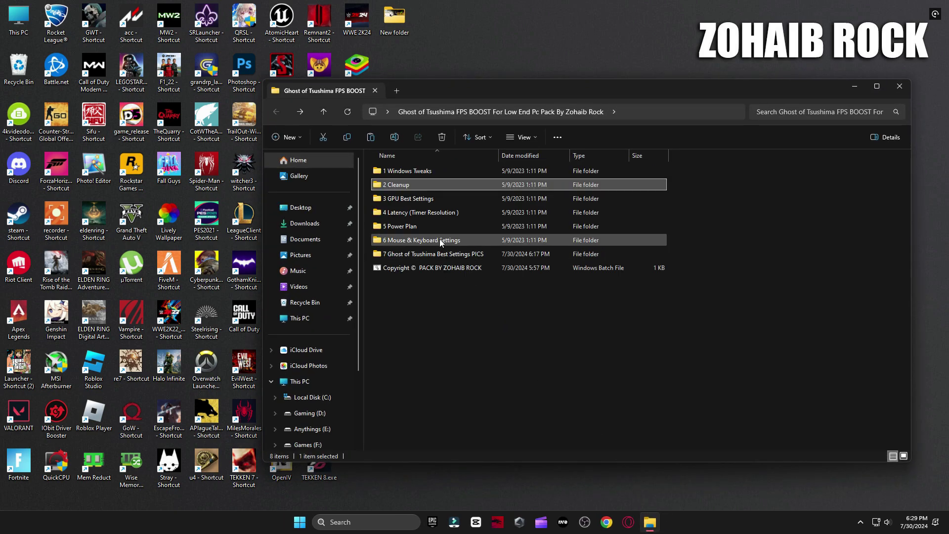
{"action": "double_click", "coordinate": [402, 200]}
{"action": "right_click", "coordinate": [415, 229]}
{"action": "mouse_move", "coordinate": [518, 255]}
{"action": "left_click", "coordinate": [593, 258]}
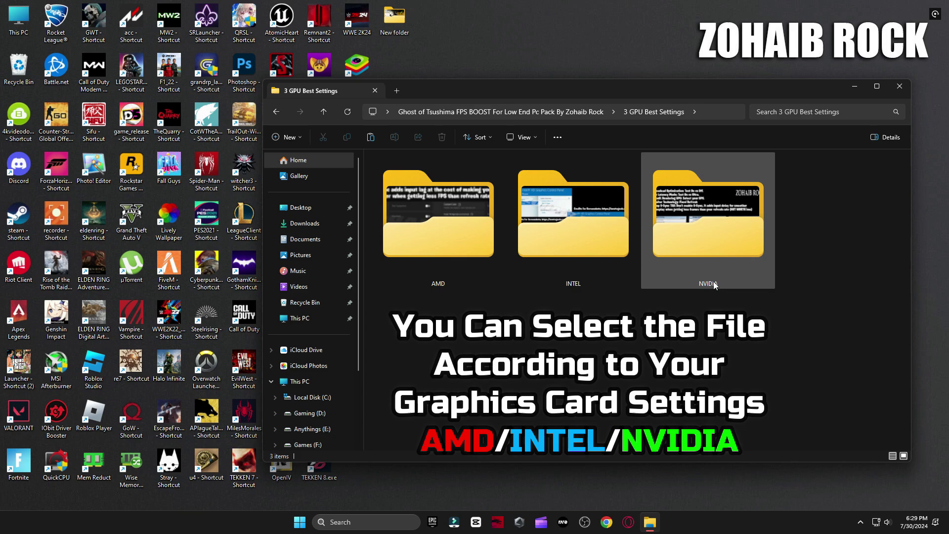
- Examine the three AMD settings pictures in the AMD folder and close the viewer
{"action": "double_click", "coordinate": [431, 238]}
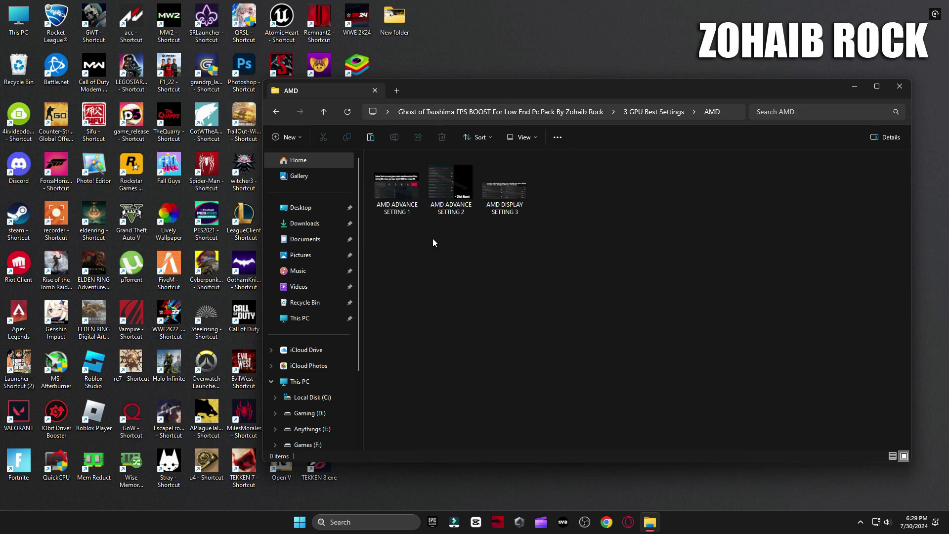
{"action": "double_click", "coordinate": [395, 188]}
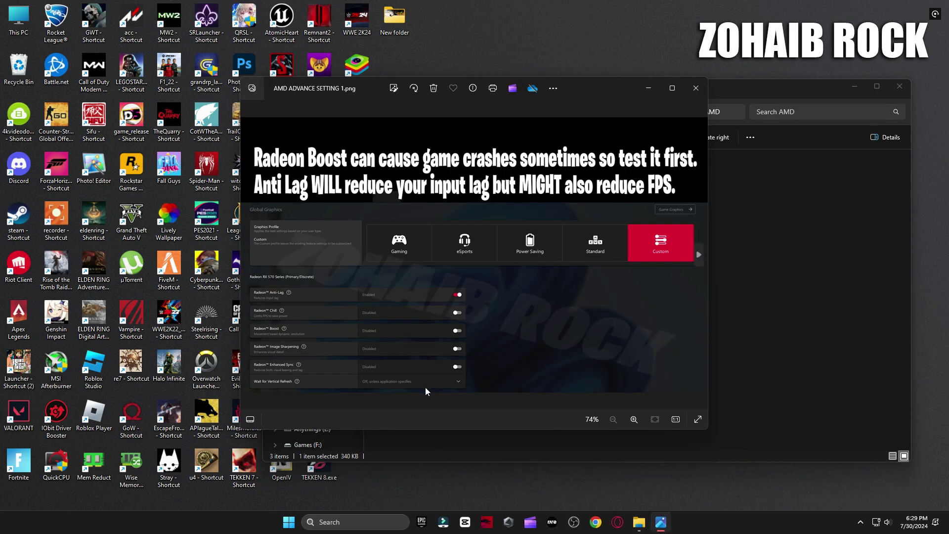
{"action": "key", "text": "Right"}
{"action": "key", "text": "Right"}
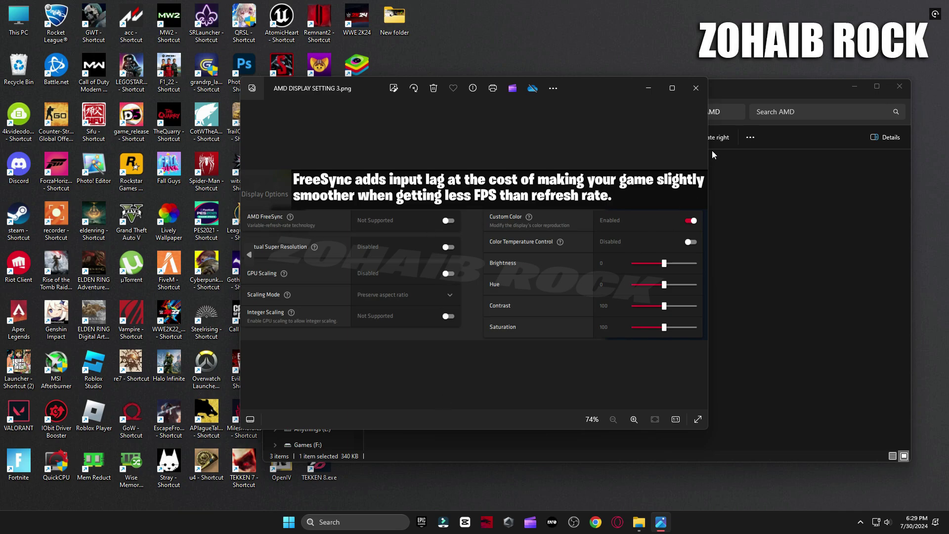
{"action": "left_click", "coordinate": [696, 88]}
- Examine the two Intel graphics settings pictures in the INTEL folder and close the viewer
{"action": "left_click", "coordinate": [653, 112]}
{"action": "double_click", "coordinate": [570, 221]}
{"action": "left_click", "coordinate": [401, 195]}
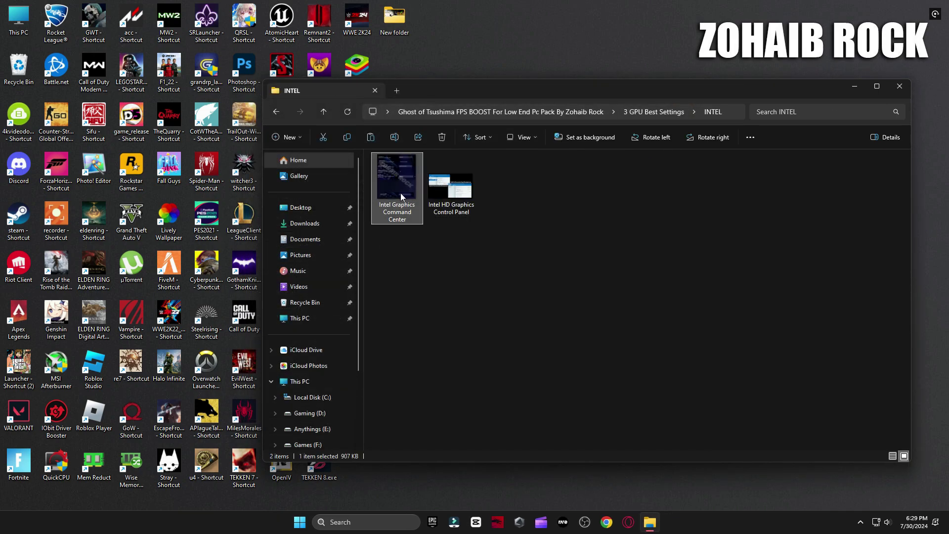
{"action": "double_click", "coordinate": [400, 195]}
{"action": "key", "text": "Right"}
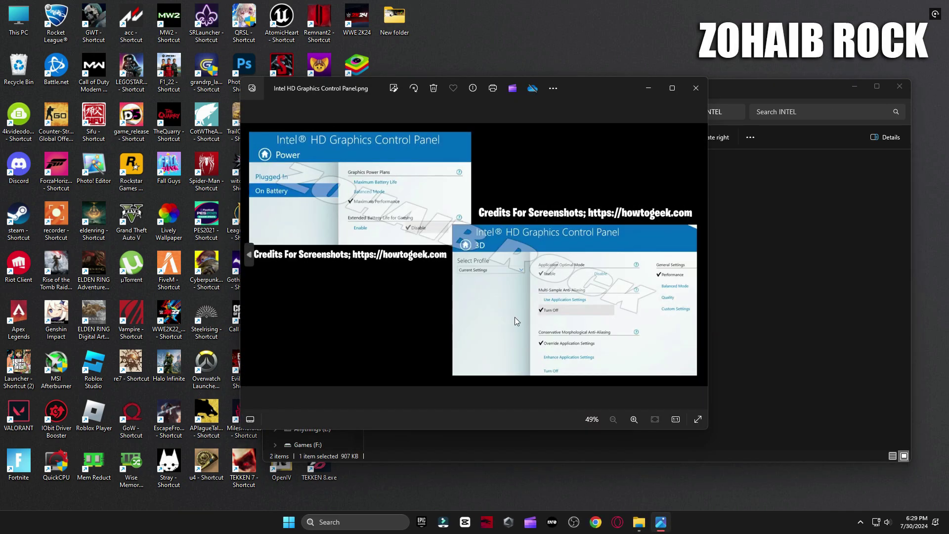
{"action": "left_click", "coordinate": [696, 88]}
- Open the "Manage 3D Settings" reference picture from the NVIDIA folder of the GPU settings
{"action": "left_click", "coordinate": [623, 111]}
{"action": "double_click", "coordinate": [709, 212]}
{"action": "left_click", "coordinate": [398, 194]}
{"action": "double_click", "coordinate": [398, 195]}
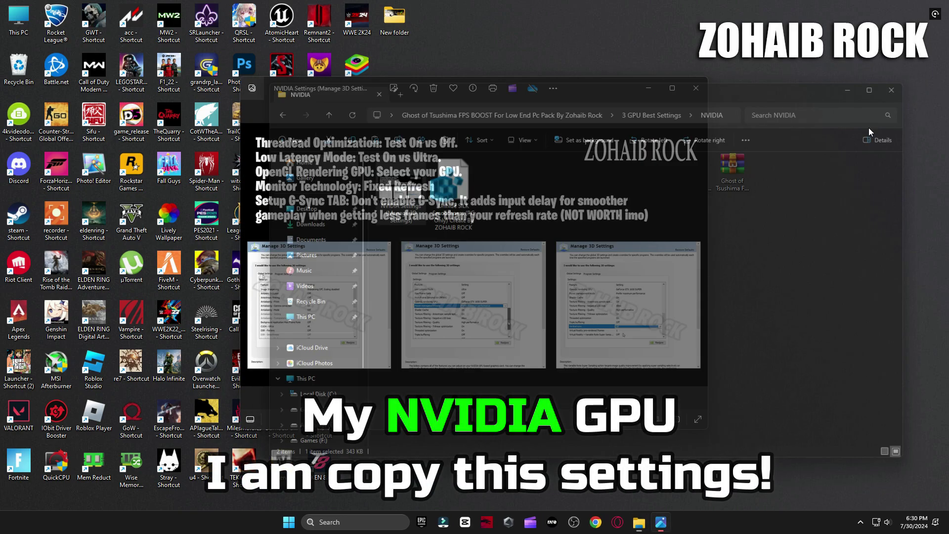
- Open the NVIDIA Control Panel from the desktop, alongside the reference picture
{"action": "right_click", "coordinate": [789, 173]}
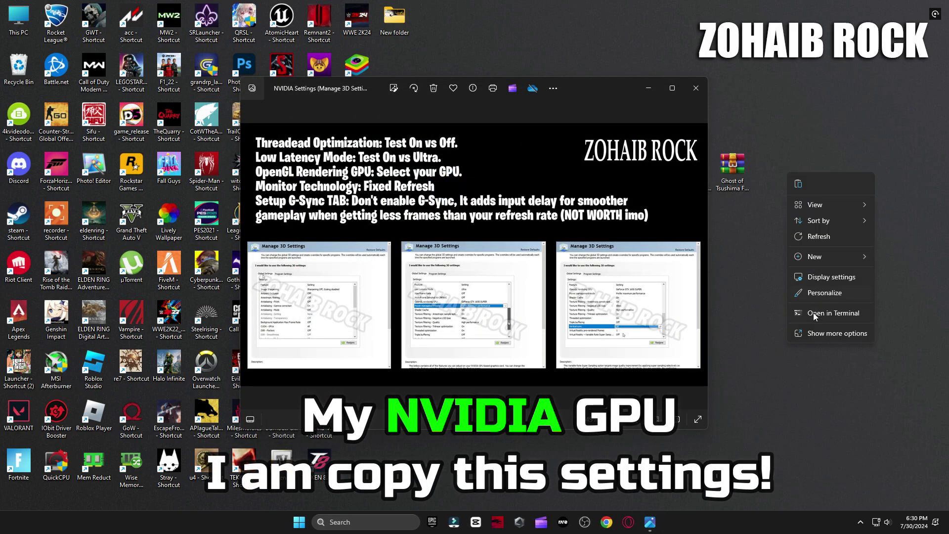
{"action": "left_click", "coordinate": [837, 333]}
{"action": "left_click", "coordinate": [827, 243]}
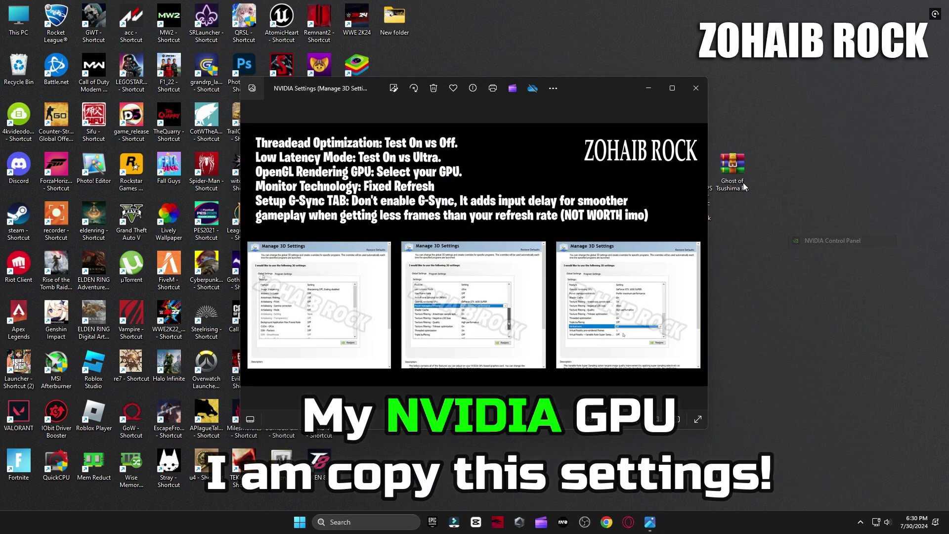
- Close the reference picture and check the "Use the advanced 3D image settings" option for image settings with preview
{"action": "left_click", "coordinate": [697, 89]}
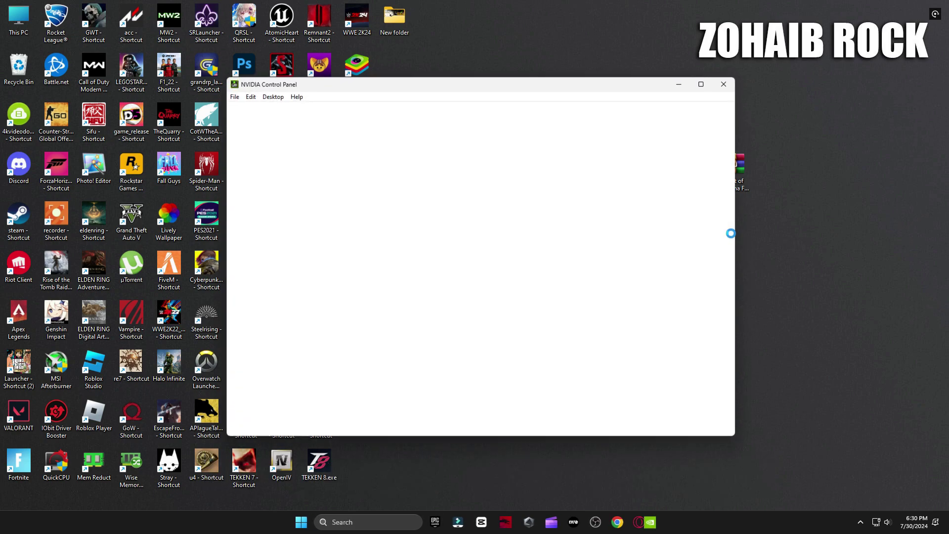
{"action": "left_click_drag", "start_coordinate": [525, 91], "coordinate": [599, 92]}
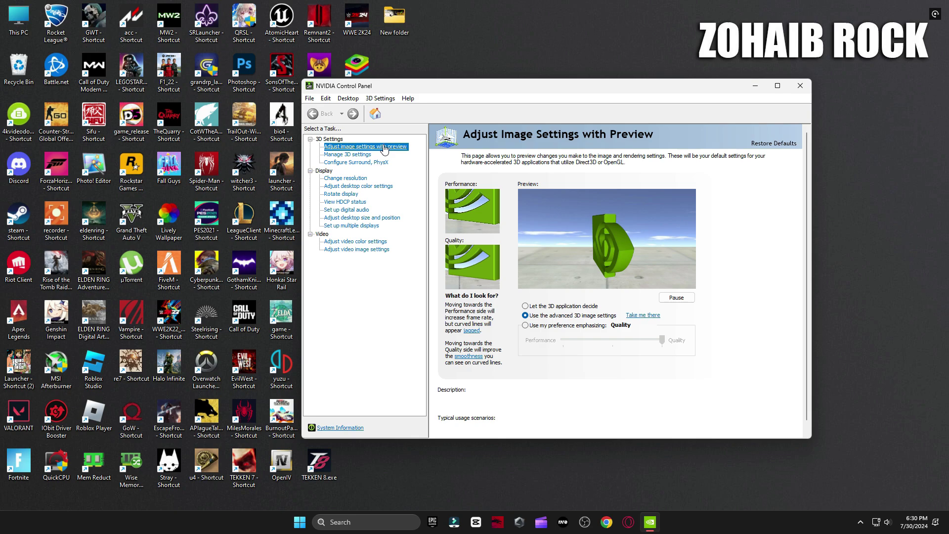
{"action": "mouse_move", "coordinate": [531, 315]}
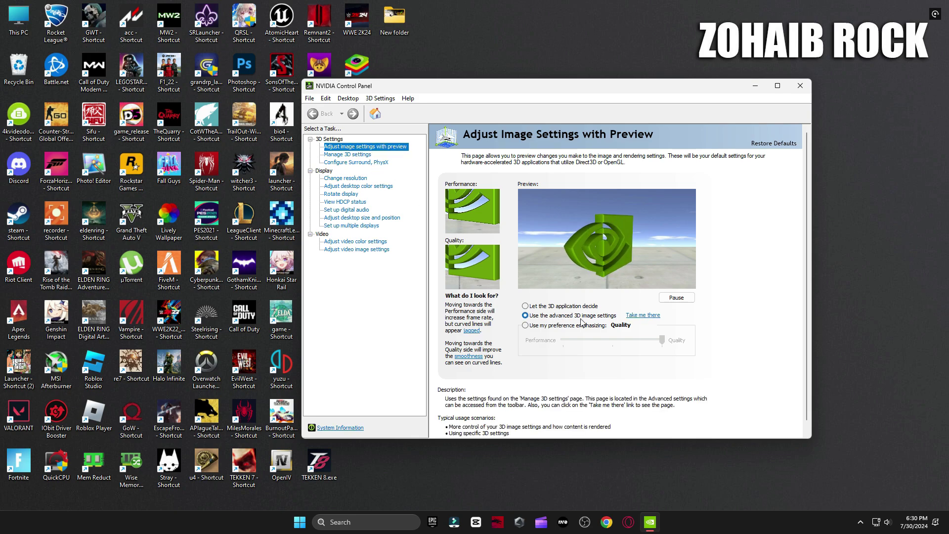
- Review the whole global settings list in Manage 3D Settings and close the NVIDIA Control Panel
{"action": "left_click", "coordinate": [351, 155]}
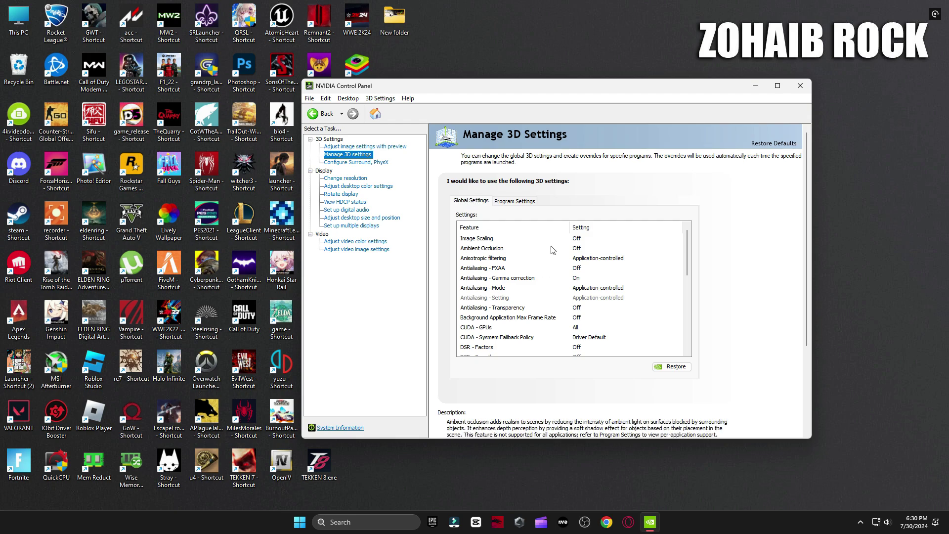
{"action": "scroll", "coordinate": [581, 295], "scroll_direction": "down", "scroll_amount": 1}
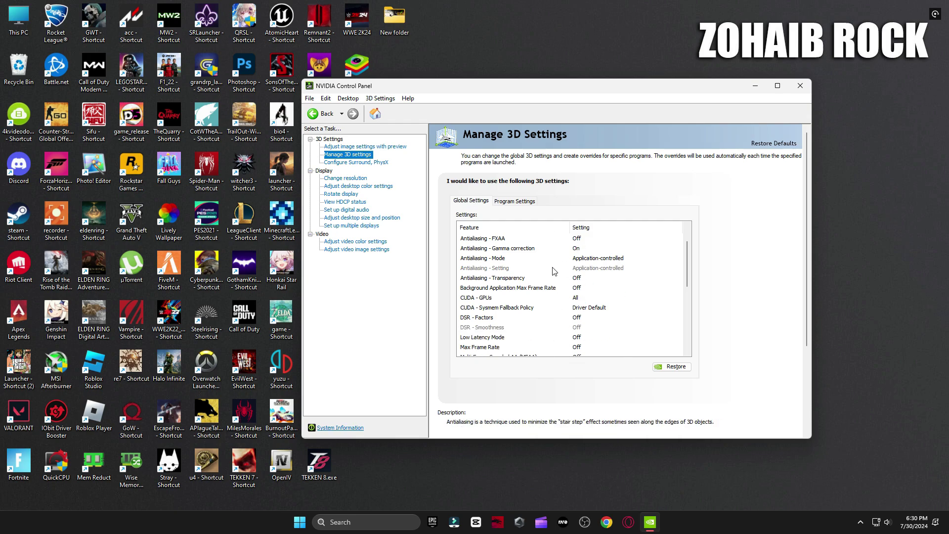
{"action": "scroll", "coordinate": [581, 295], "scroll_direction": "down", "scroll_amount": 3}
{"action": "scroll", "coordinate": [626, 303], "scroll_direction": "down", "scroll_amount": 3}
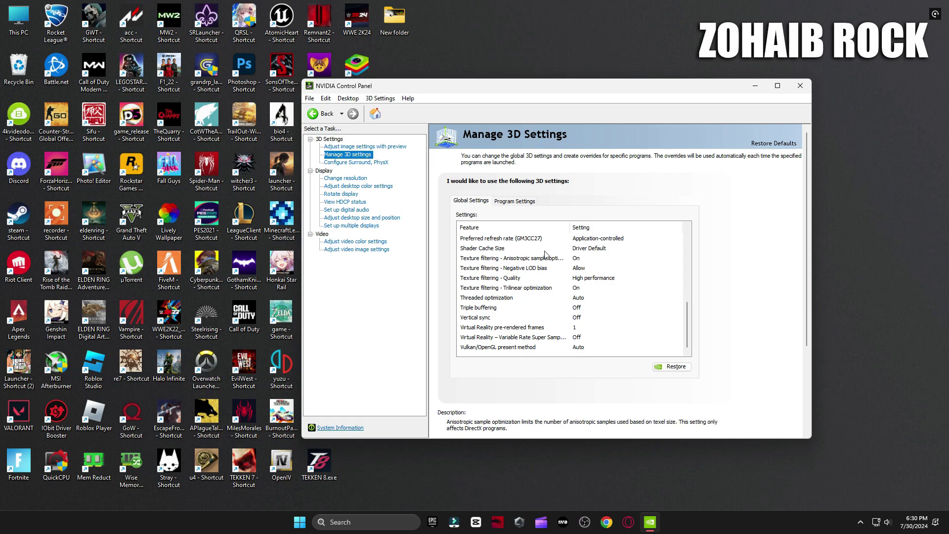
{"action": "left_click", "coordinate": [395, 146]}
{"action": "left_click", "coordinate": [791, 86]}
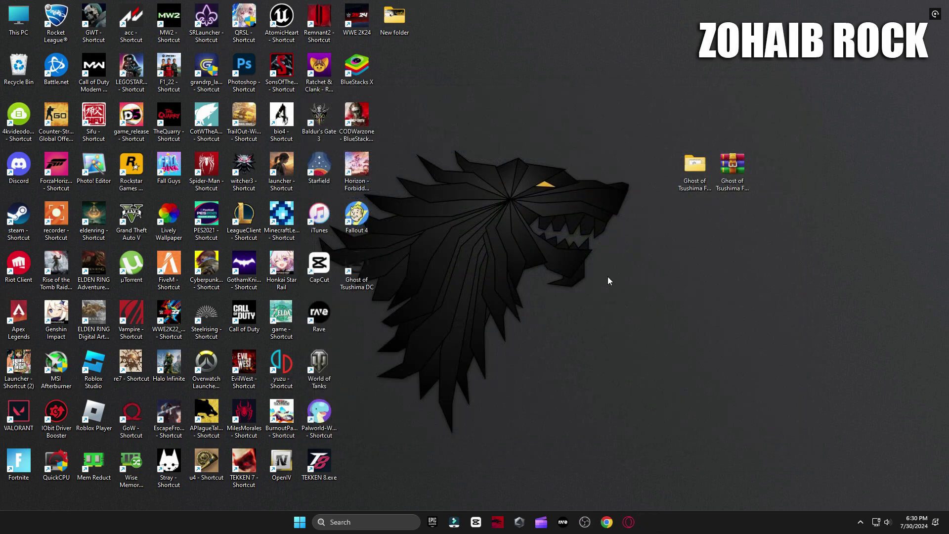
- Open the NVIDIA app, check its Drivers page for graphics driver updates and close it
{"action": "left_click", "coordinate": [379, 519]}
{"action": "type", "text": "nv"}
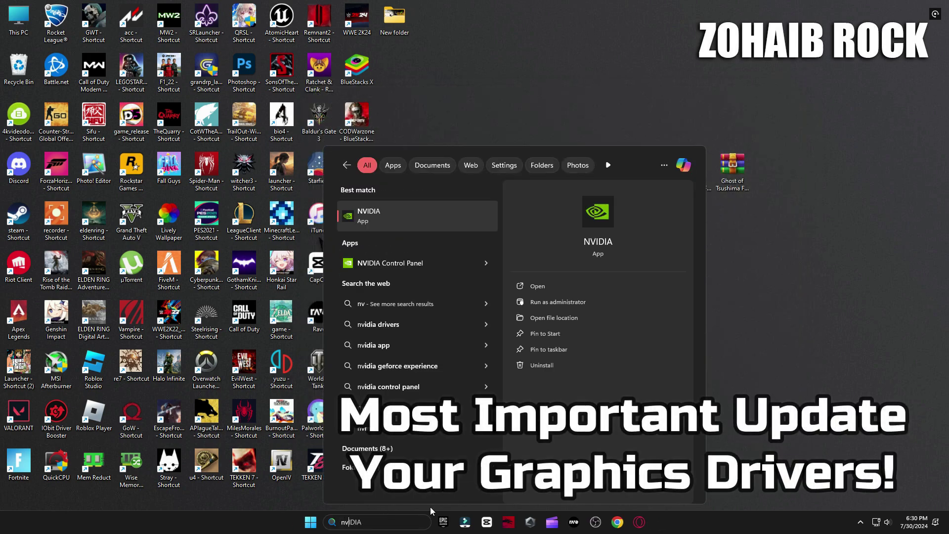
{"action": "left_click", "coordinate": [435, 208]}
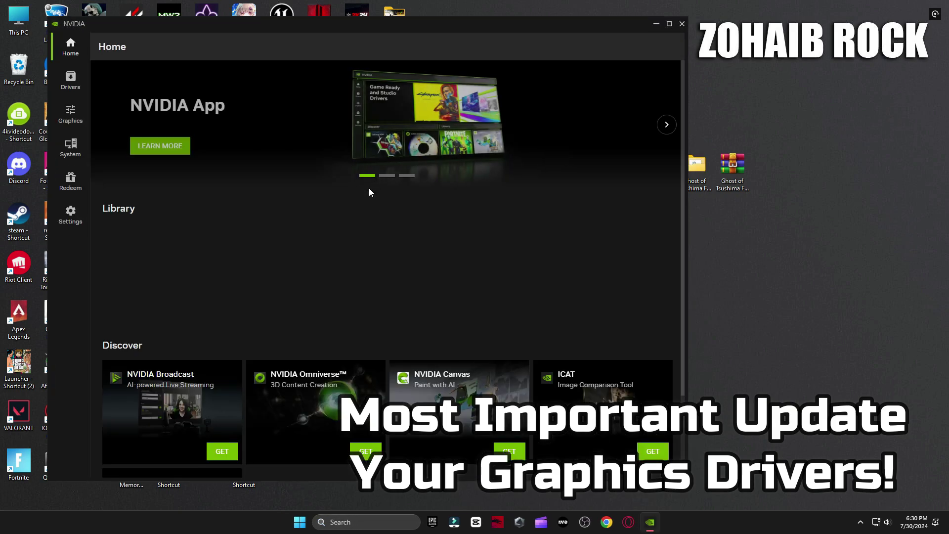
{"action": "left_click", "coordinate": [85, 76]}
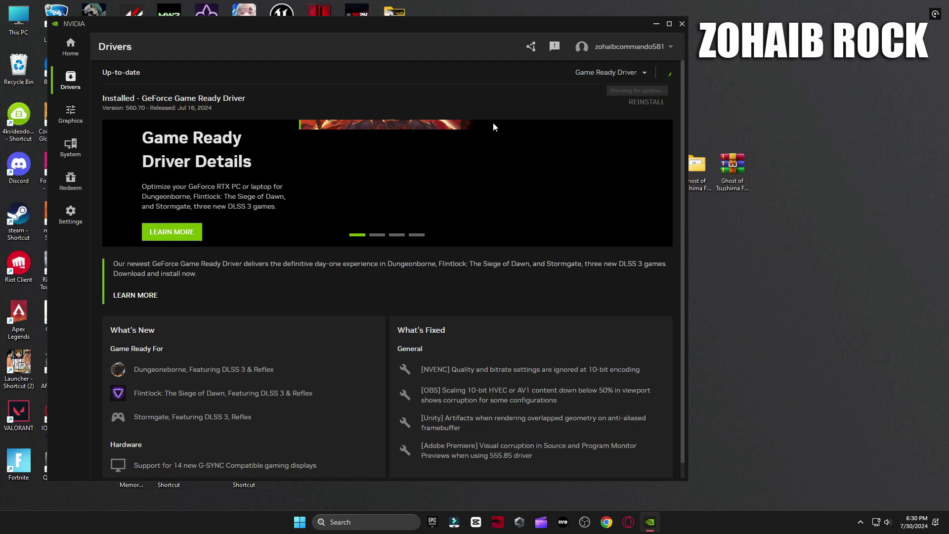
{"action": "left_click", "coordinate": [682, 25]}
- Run Timer Resolution from the pack's "4 Latency (Timer Resolution )" folder at Maximum and leave it minimized
{"action": "double_click", "coordinate": [689, 166]}
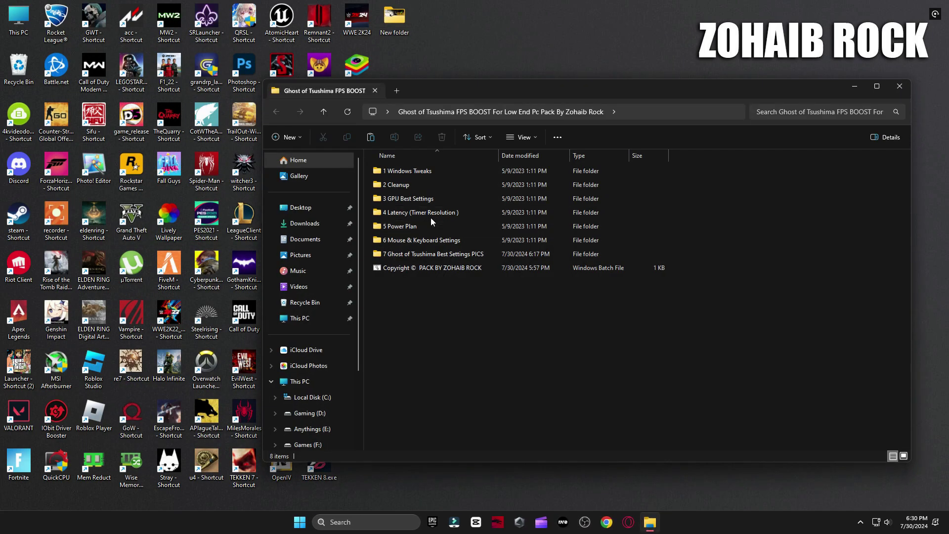
{"action": "double_click", "coordinate": [427, 213]}
{"action": "double_click", "coordinate": [410, 171]}
{"action": "left_click_drag", "start_coordinate": [459, 226], "coordinate": [553, 227]}
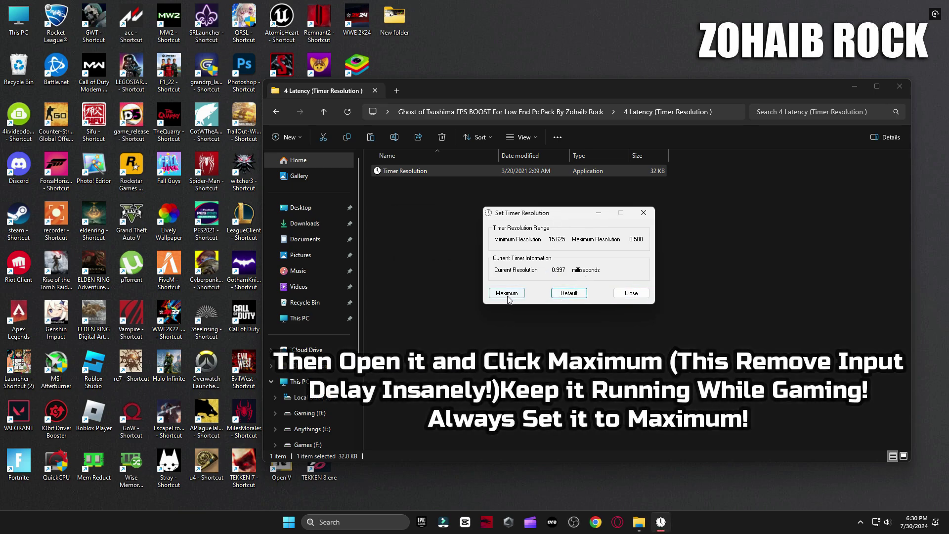
{"action": "left_click", "coordinate": [598, 215]}
- Locate the QuickCpuSetup installer in the x64bit folder of "5 Power Plan" and close the folder window
{"action": "left_click", "coordinate": [276, 112]}
{"action": "double_click", "coordinate": [403, 226]}
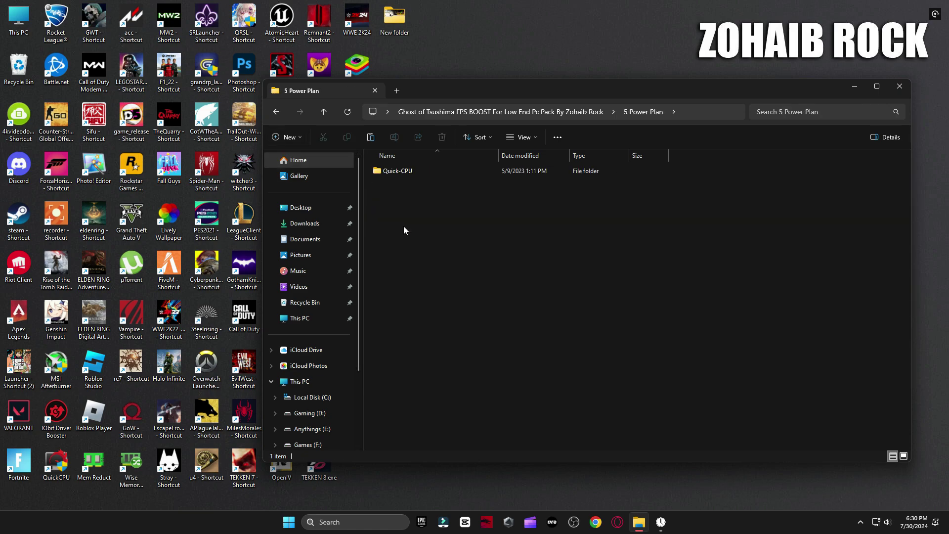
{"action": "double_click", "coordinate": [393, 170]}
{"action": "double_click", "coordinate": [393, 185]}
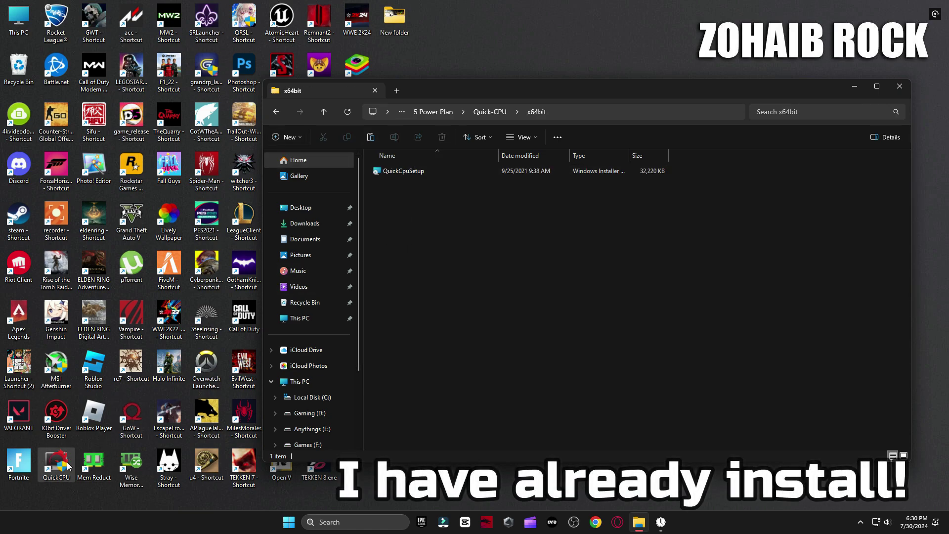
{"action": "left_click", "coordinate": [899, 86]}
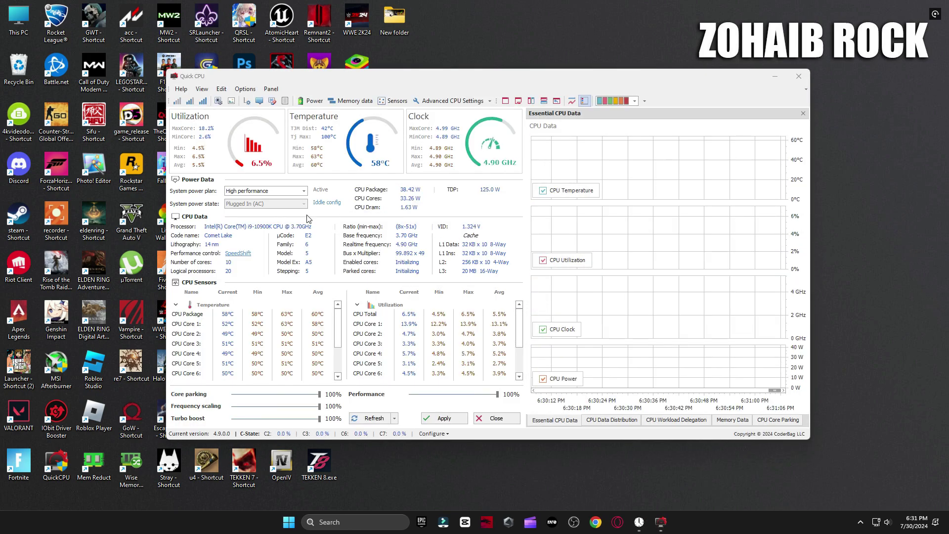
- Apply the High performance system power plan with Performance at 100% in Quick CPU and close it
{"action": "left_click", "coordinate": [303, 191]}
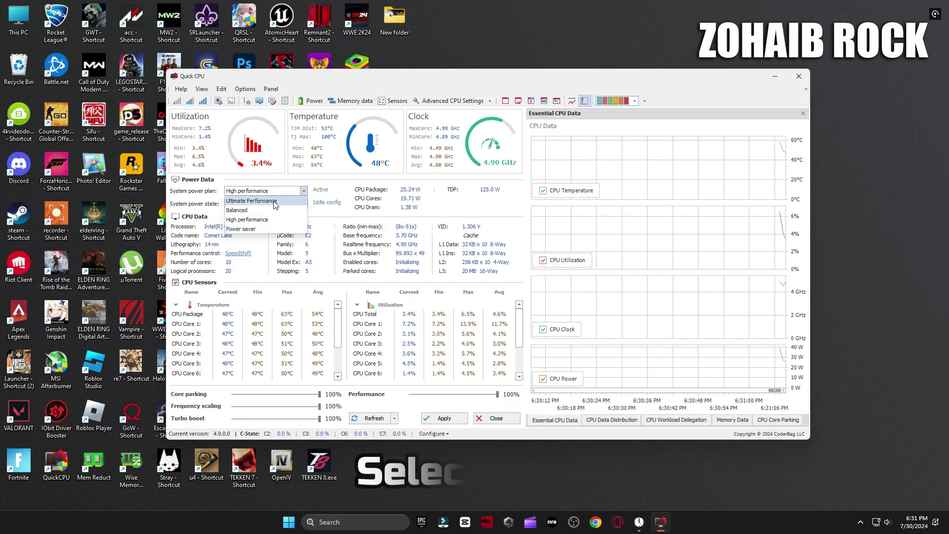
{"action": "left_click", "coordinate": [243, 220]}
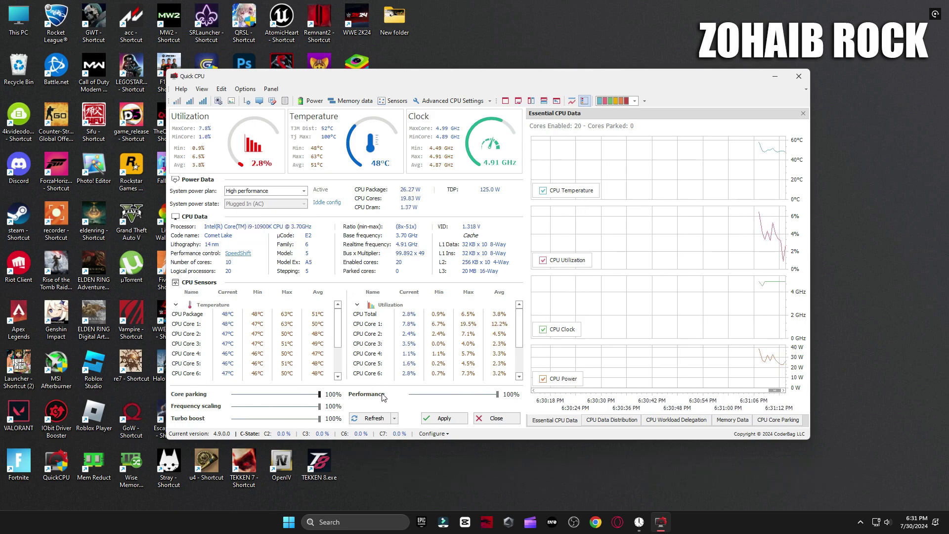
{"action": "key", "text": "Escape"}
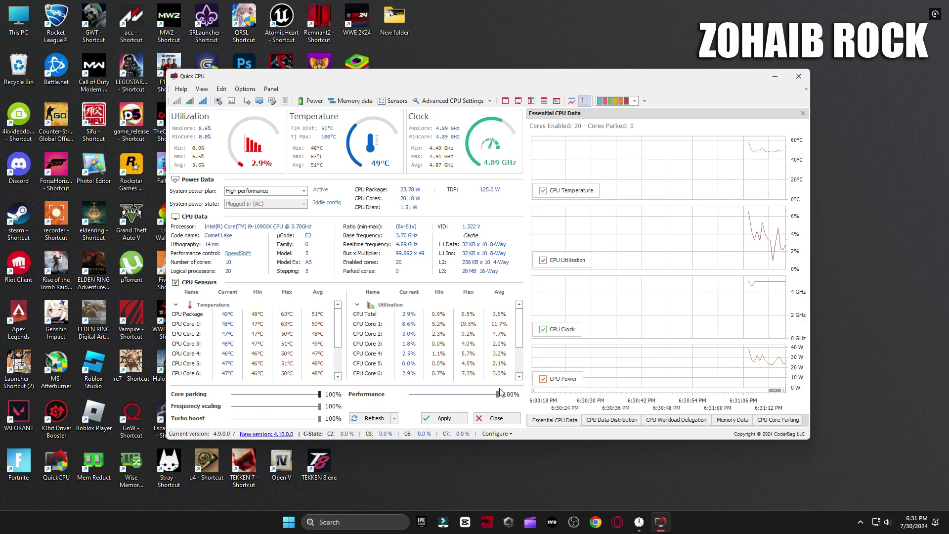
{"action": "left_click_drag", "start_coordinate": [423, 395], "coordinate": [499, 395]}
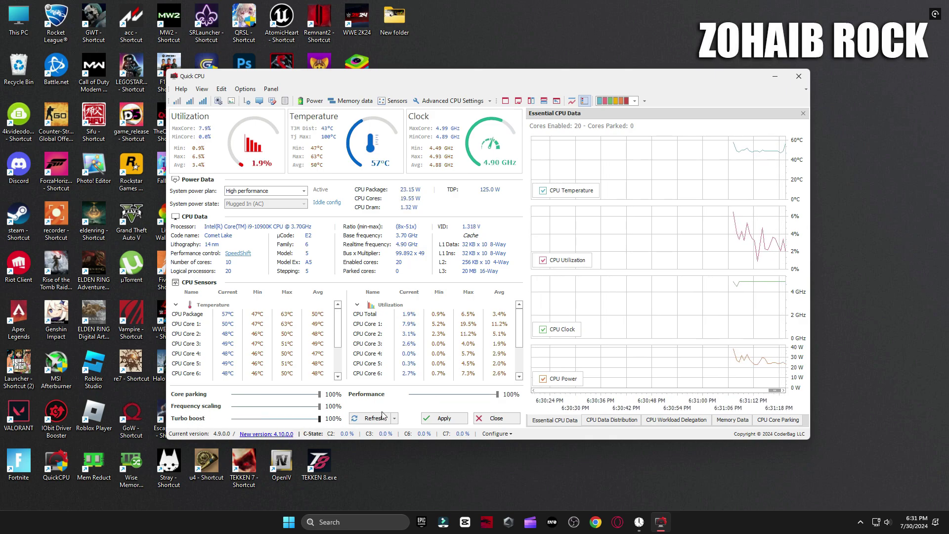
{"action": "left_click", "coordinate": [444, 418]}
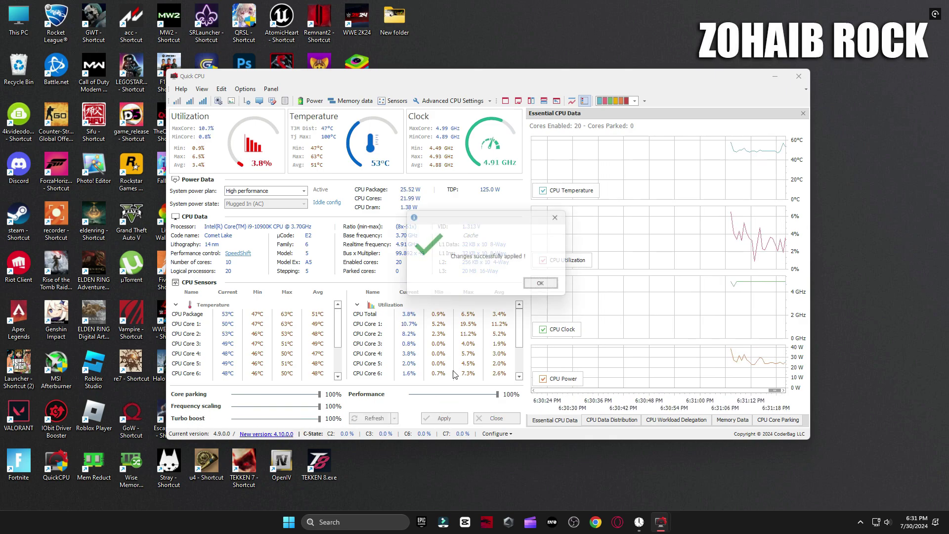
{"action": "left_click", "coordinate": [545, 287]}
{"action": "left_click", "coordinate": [496, 418]}
- Check that the High performance plan is active in the Windows Power Options and close them
{"action": "left_click", "coordinate": [359, 522]}
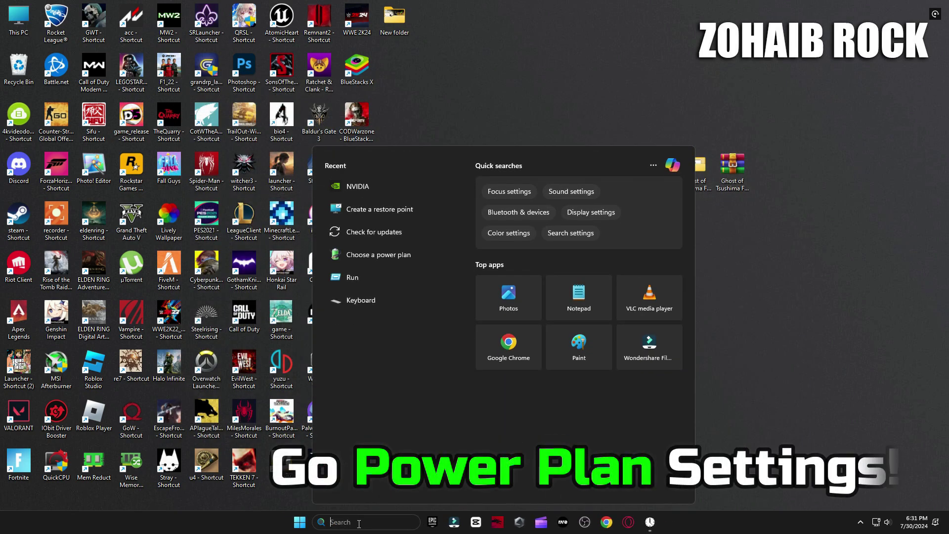
{"action": "type", "text": "power"}
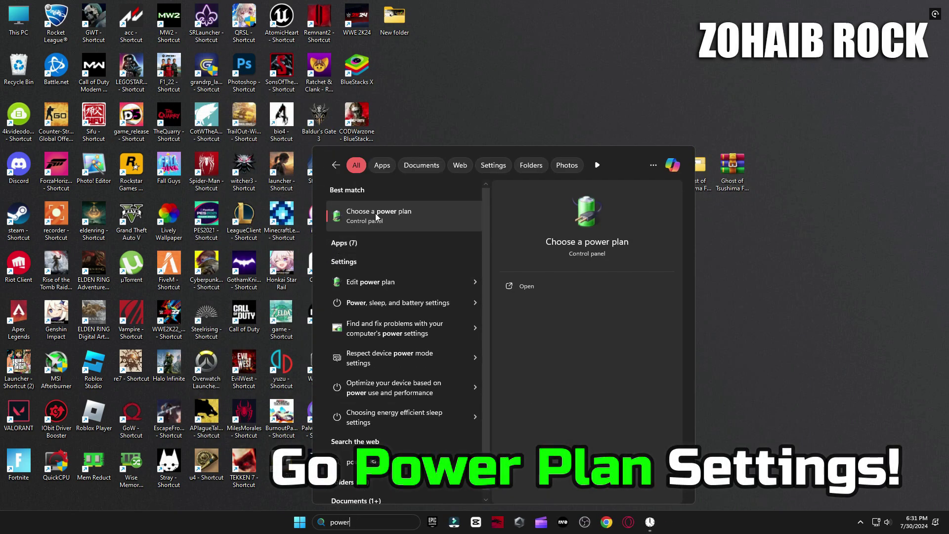
{"action": "left_click", "coordinate": [386, 217]}
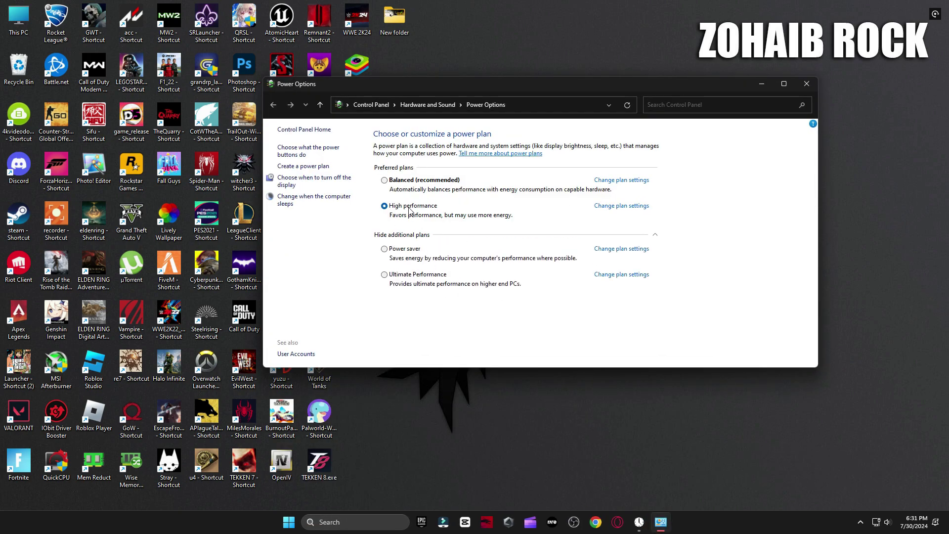
{"action": "left_click", "coordinate": [655, 236]}
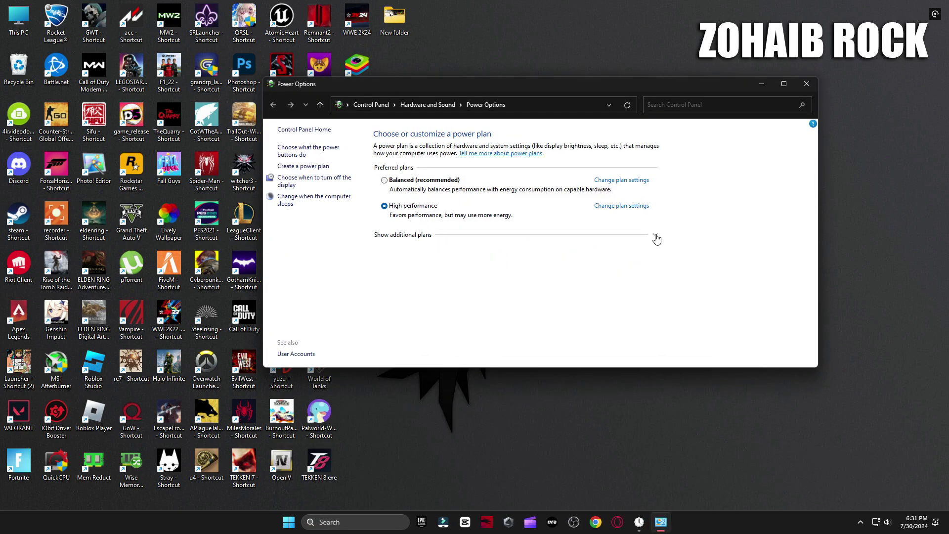
{"action": "left_click", "coordinate": [804, 87]}
- Turn off Enhance pointer precision through M1 Mouse Acceleration in "6 Mouse & Keyboard Settings" and confirm the mouse properties
{"action": "double_click", "coordinate": [694, 166]}
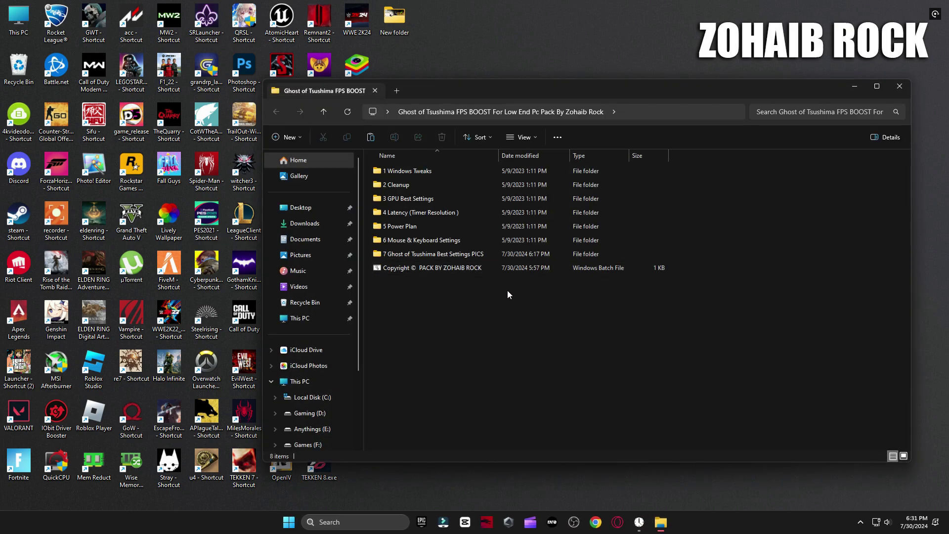
{"action": "double_click", "coordinate": [417, 237]}
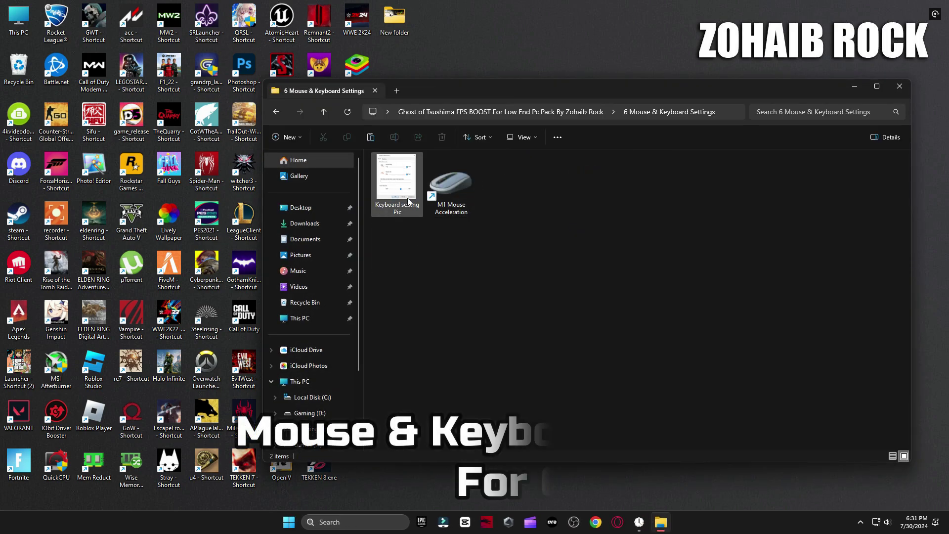
{"action": "double_click", "coordinate": [449, 186]}
{"action": "left_click_drag", "start_coordinate": [225, 87], "coordinate": [632, 115]}
{"action": "left_click", "coordinate": [557, 183]}
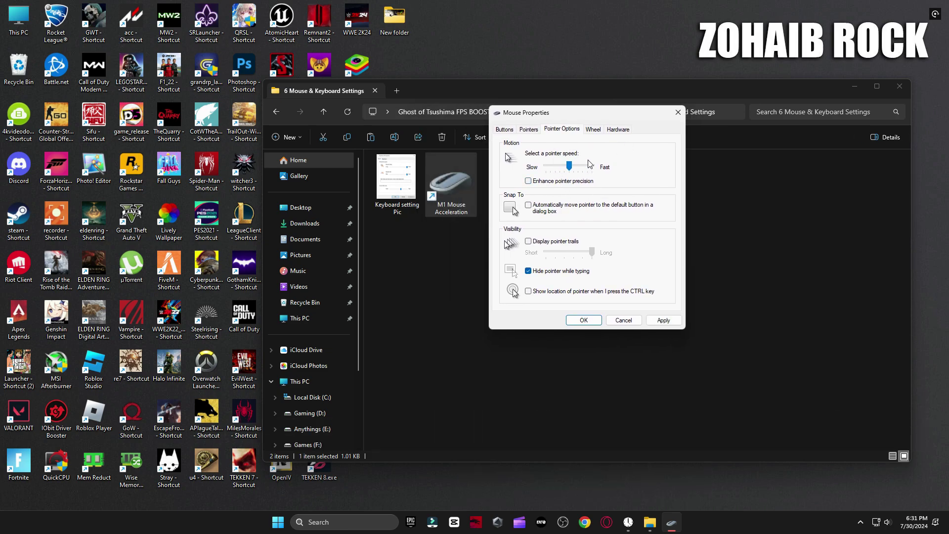
{"action": "left_click", "coordinate": [505, 131]}
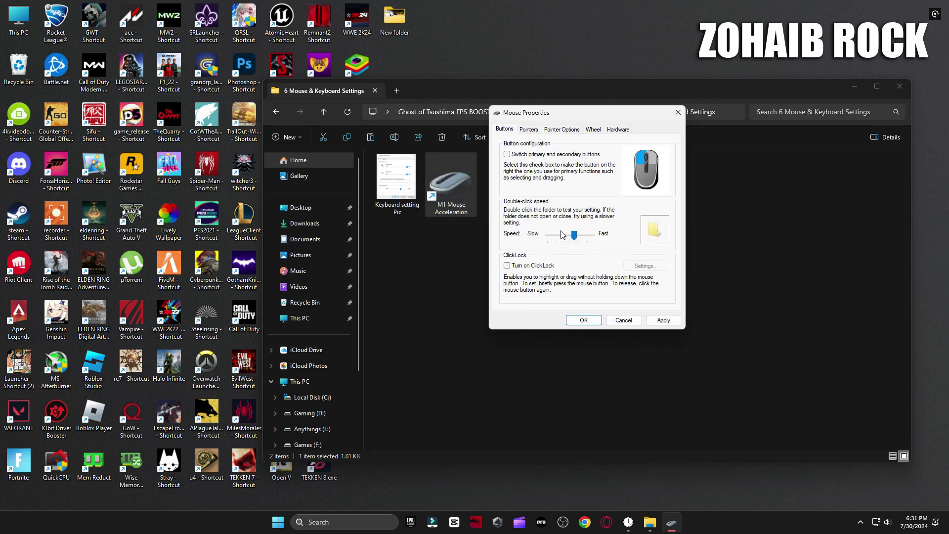
{"action": "left_click", "coordinate": [583, 320]}
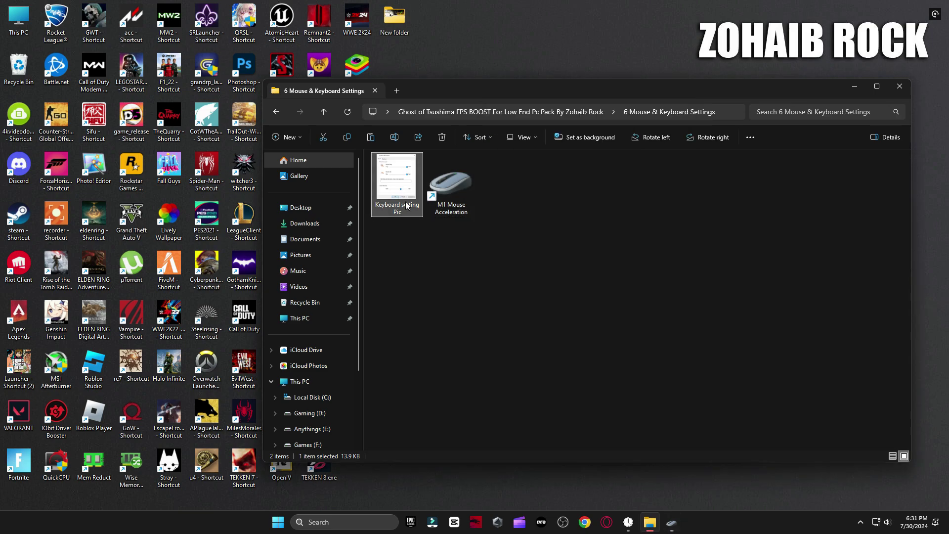
- Compare the repeat delay, repeat rate and cursor blink rate in Keyboard Properties with "Keyboard setting Pic" and close both
{"action": "double_click", "coordinate": [396, 177]}
{"action": "left_click", "coordinate": [325, 520]}
{"action": "type", "text": "keyboard"}
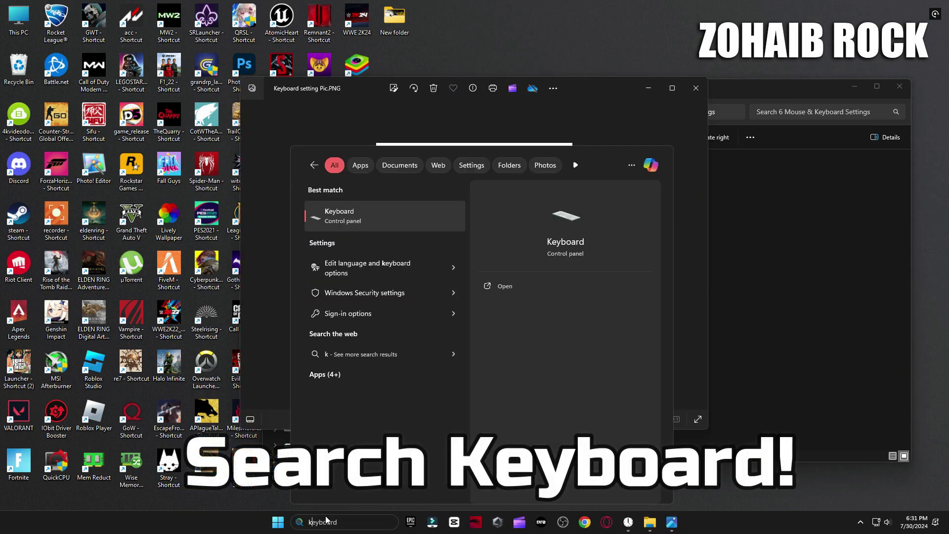
{"action": "left_click", "coordinate": [367, 219]}
{"action": "left_click_drag", "start_coordinate": [229, 129], "coordinate": [283, 155]}
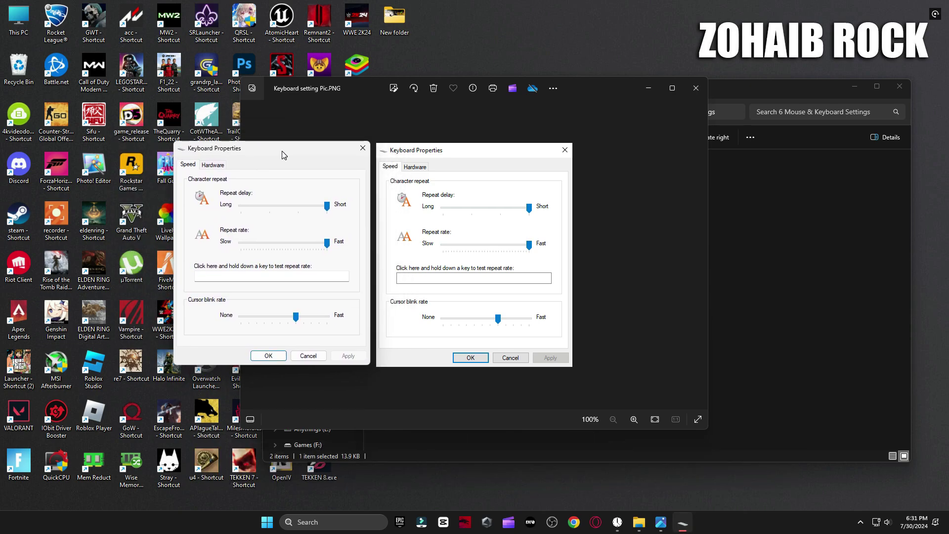
{"action": "left_click", "coordinate": [268, 356]}
{"action": "left_click", "coordinate": [695, 88]}
- Examine the display and graphics settings pictures in the "7 Ghost of Tsushima Best Settings PICS" folder
{"action": "left_click", "coordinate": [277, 112]}
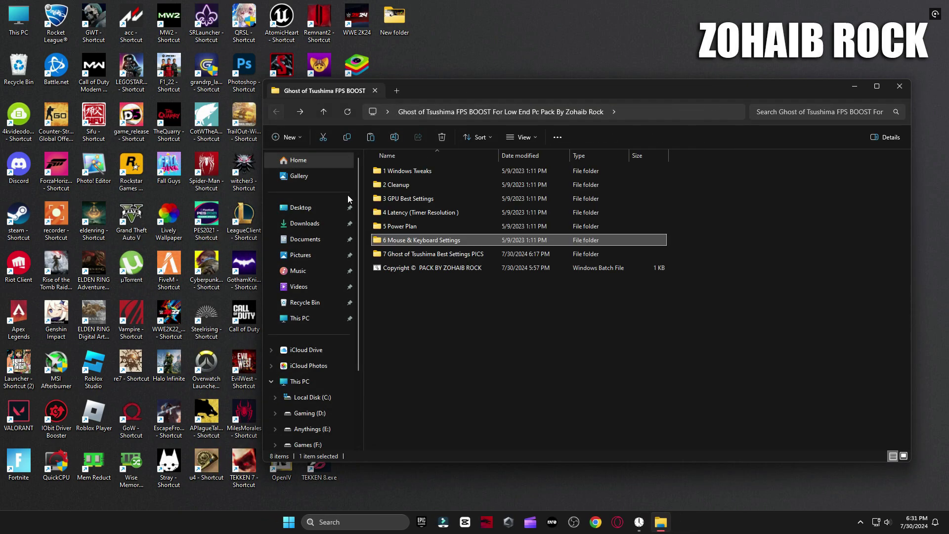
{"action": "double_click", "coordinate": [449, 257]}
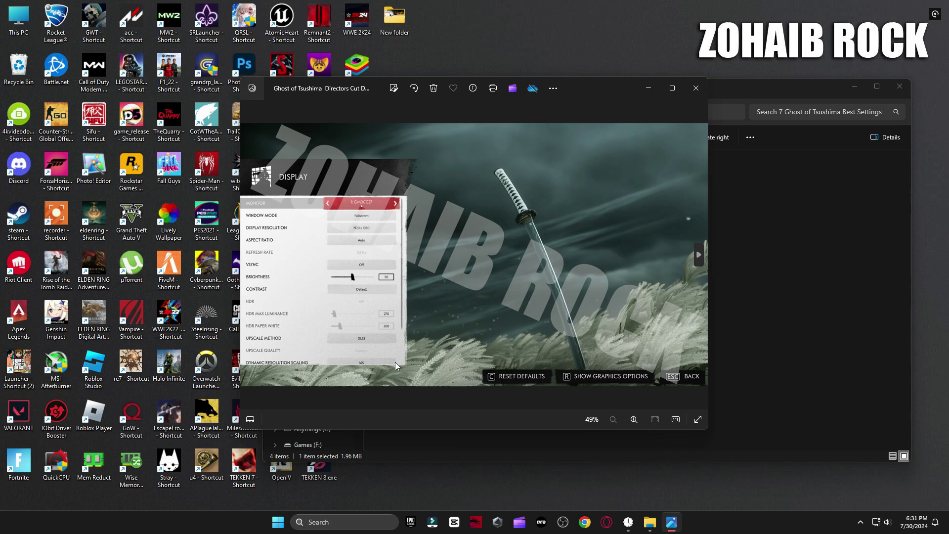
{"action": "scroll", "coordinate": [391, 232], "scroll_direction": "down", "scroll_amount": 1}
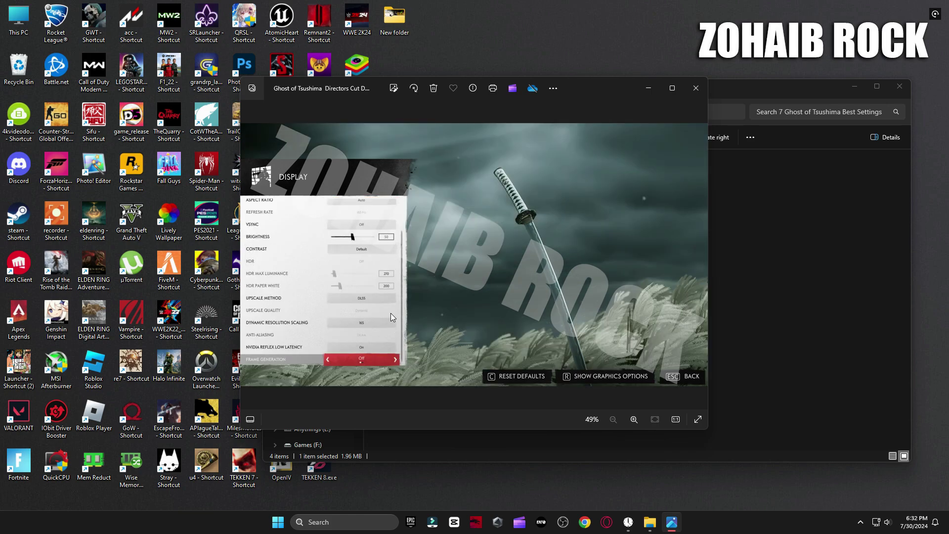
{"action": "scroll", "coordinate": [393, 277], "scroll_direction": "down", "scroll_amount": 1}
{"action": "scroll", "coordinate": [389, 327], "scroll_direction": "down", "scroll_amount": 1}
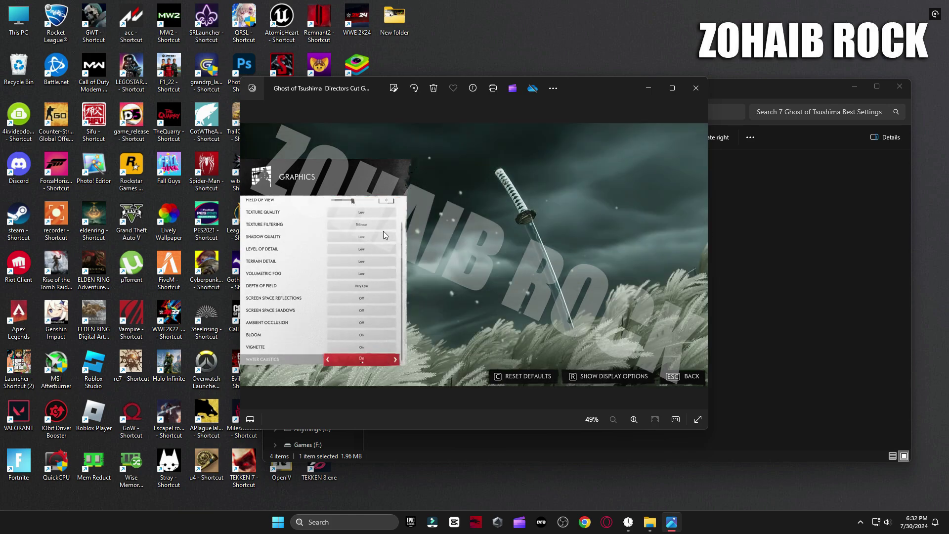
- Close the settings picture and its folder, and open the Windows Graphics settings by way of the Game Mode page
{"action": "left_click", "coordinate": [696, 88]}
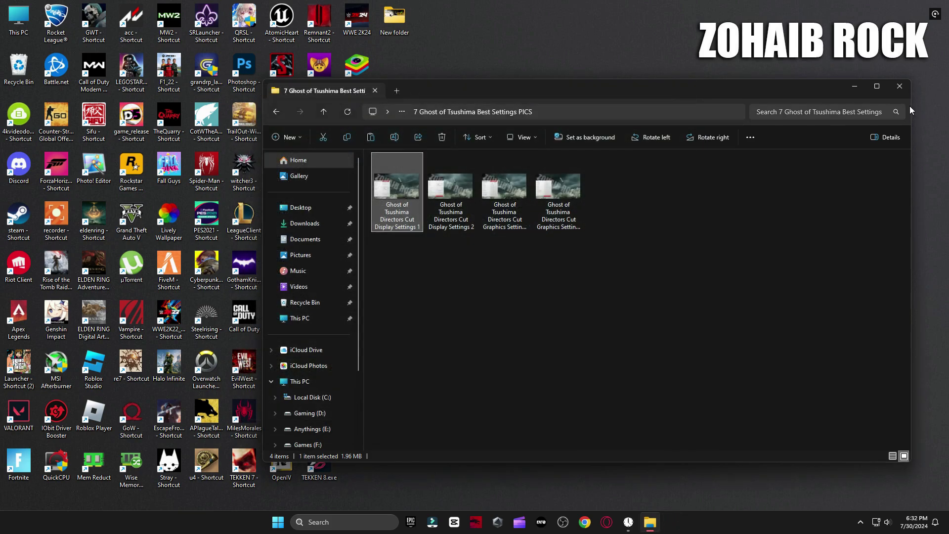
{"action": "left_click", "coordinate": [921, 86]}
{"action": "left_click", "coordinate": [300, 522]}
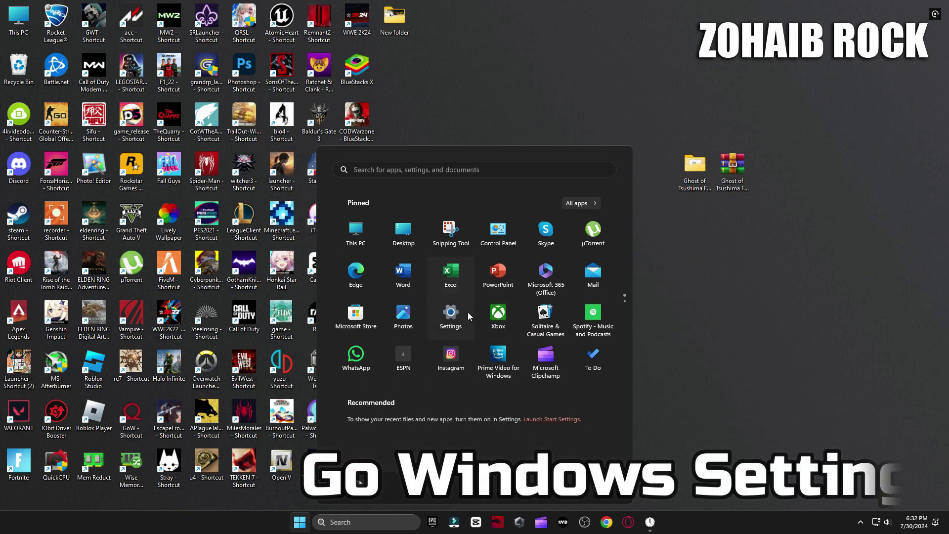
{"action": "left_click", "coordinate": [450, 312]}
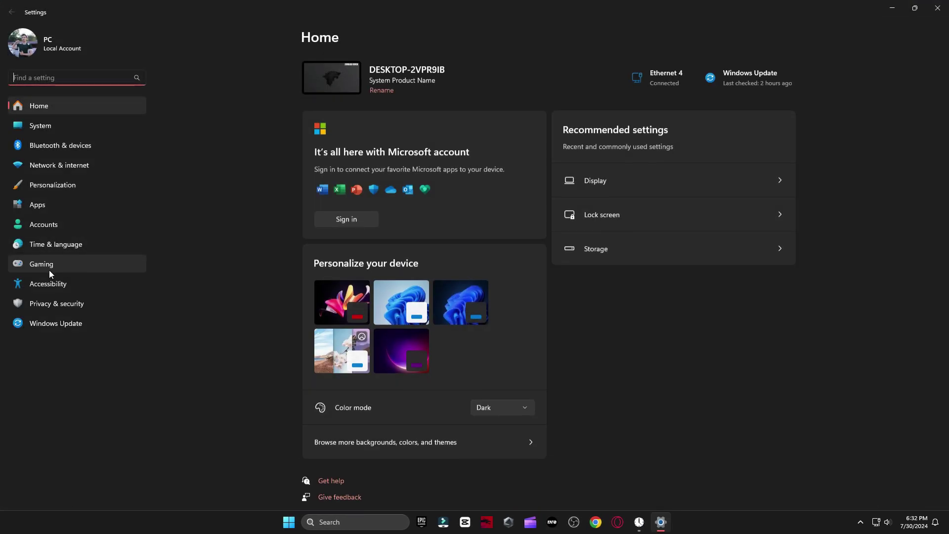
{"action": "left_click", "coordinate": [64, 268]}
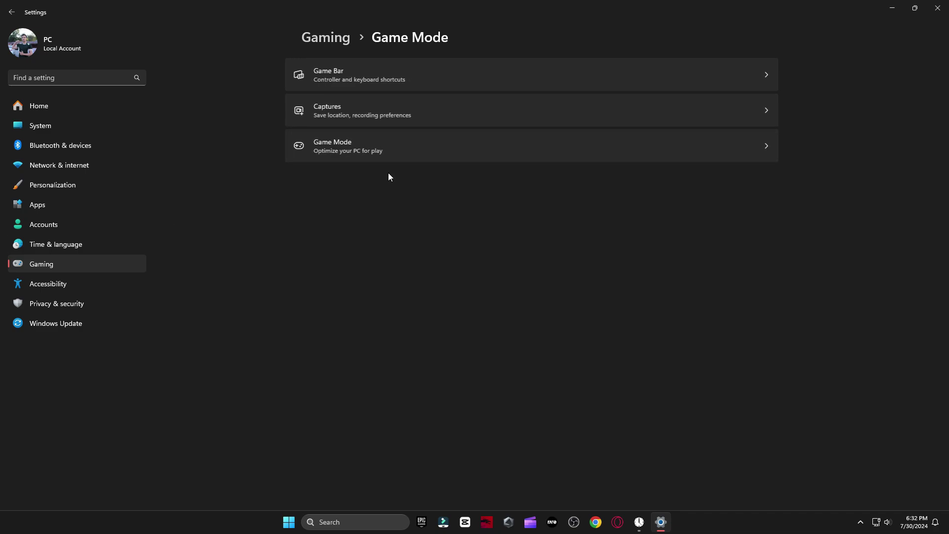
{"action": "left_click", "coordinate": [340, 147]}
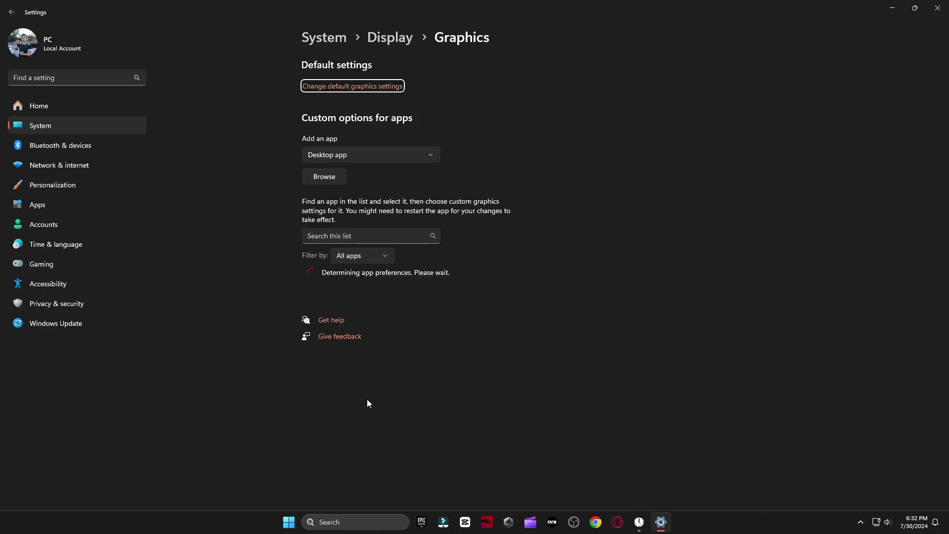
{"action": "scroll", "coordinate": [423, 322], "scroll_direction": "down", "scroll_amount": 2}
{"action": "scroll", "coordinate": [312, 297], "scroll_direction": "up", "scroll_amount": 2}
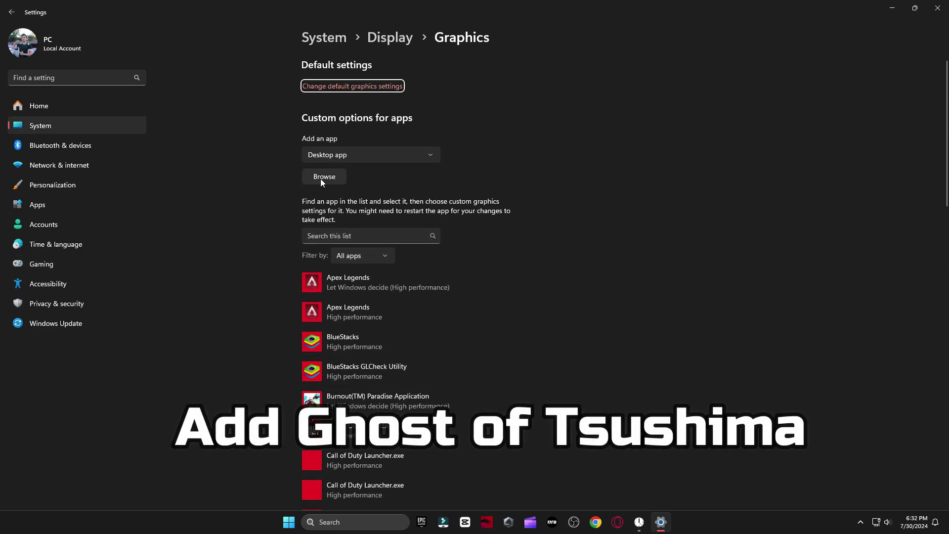
- Add the GhostOfTsushima application from Games\Ghost of Tsushima DC on drive J: to the custom graphics options
{"action": "left_click", "coordinate": [323, 178]}
{"action": "left_click", "coordinate": [54, 400]}
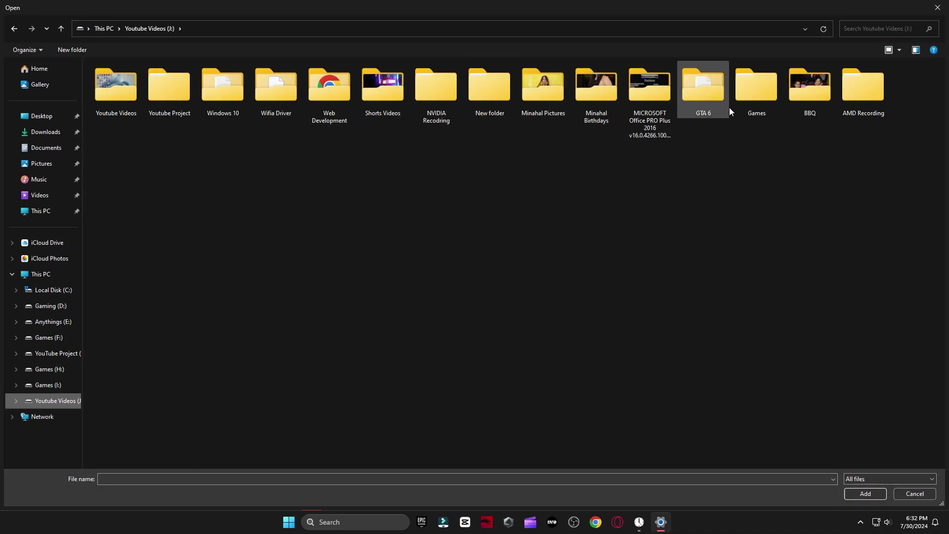
{"action": "double_click", "coordinate": [741, 99]}
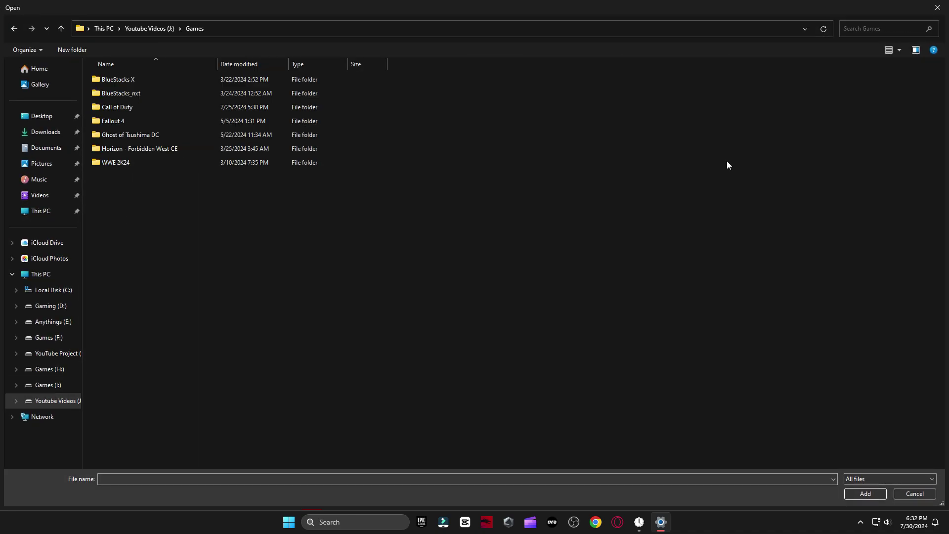
{"action": "double_click", "coordinate": [159, 134]}
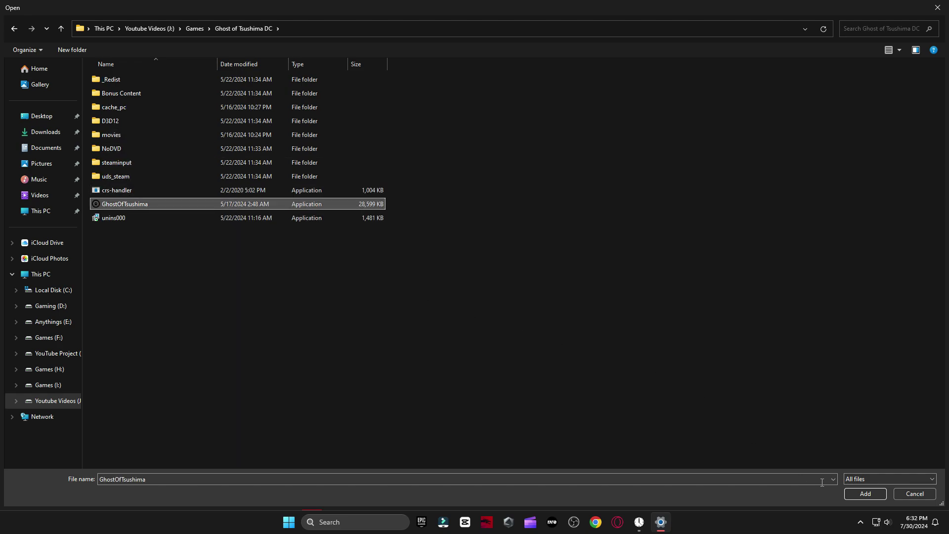
{"action": "left_click", "coordinate": [865, 494]}
- Set the graphics preference of Ghost of Tsushima to High performance and save it
{"action": "scroll", "coordinate": [564, 359], "scroll_direction": "down", "scroll_amount": 8}
{"action": "left_click", "coordinate": [447, 252]}
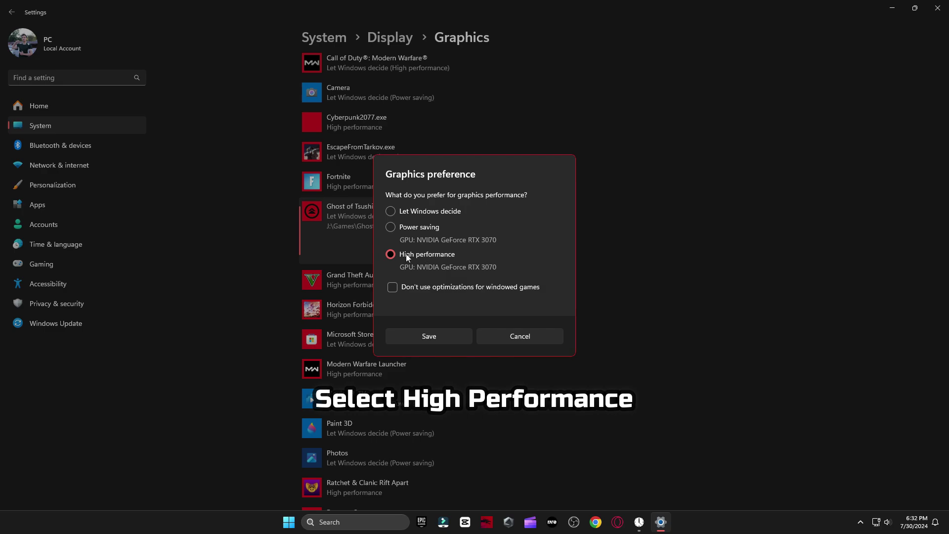
{"action": "left_click", "coordinate": [428, 336]}
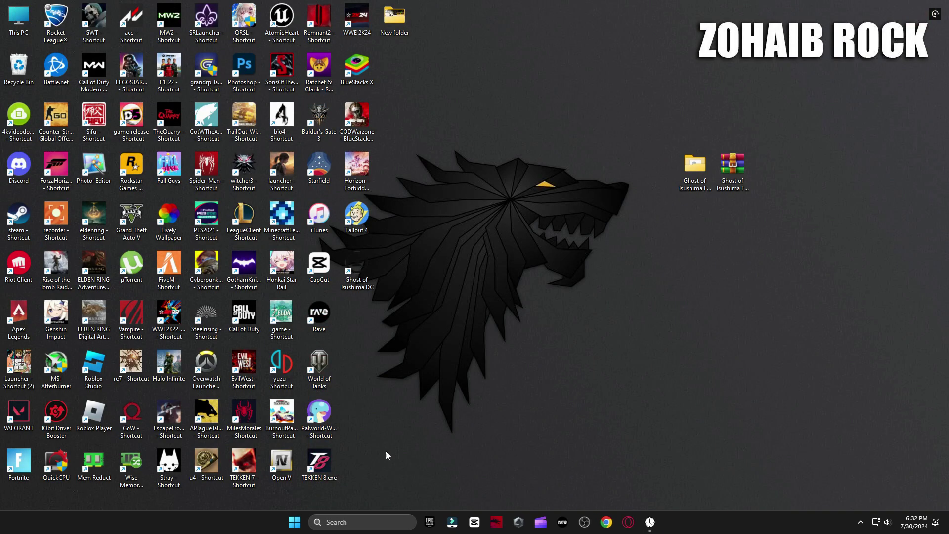
- Switch to Ghost of Tsushima and turn VSync off in its display options
{"action": "left_click", "coordinate": [299, 522]}
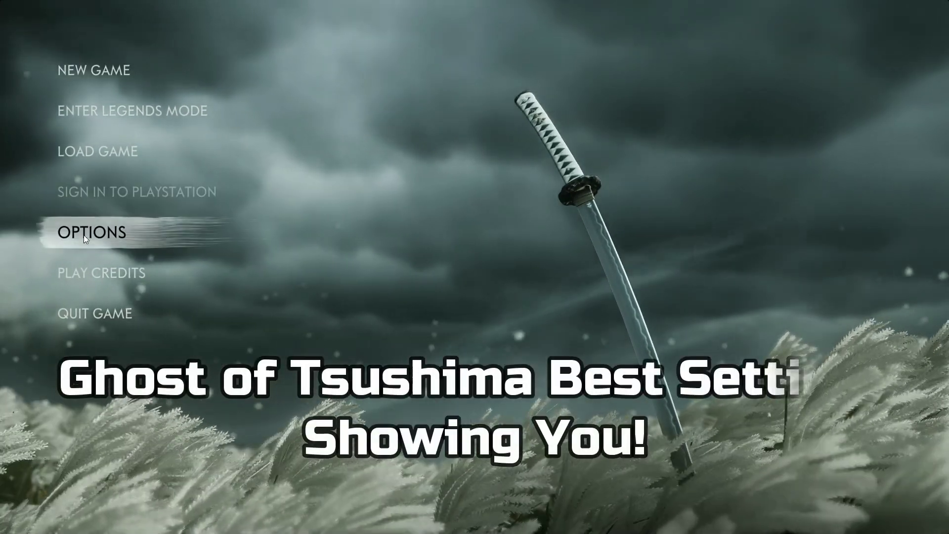
{"action": "left_click", "coordinate": [105, 234]}
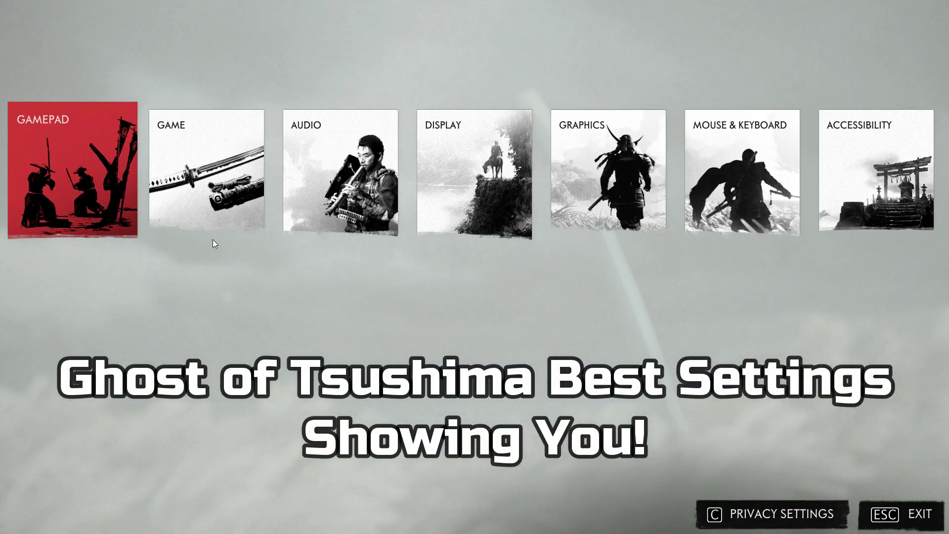
{"action": "left_click", "coordinate": [476, 177]}
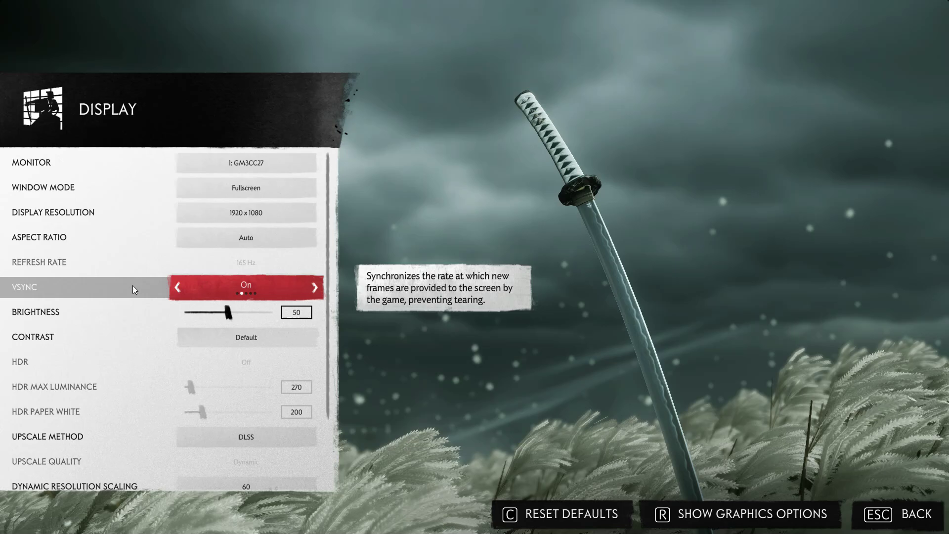
{"action": "left_click", "coordinate": [177, 287]}
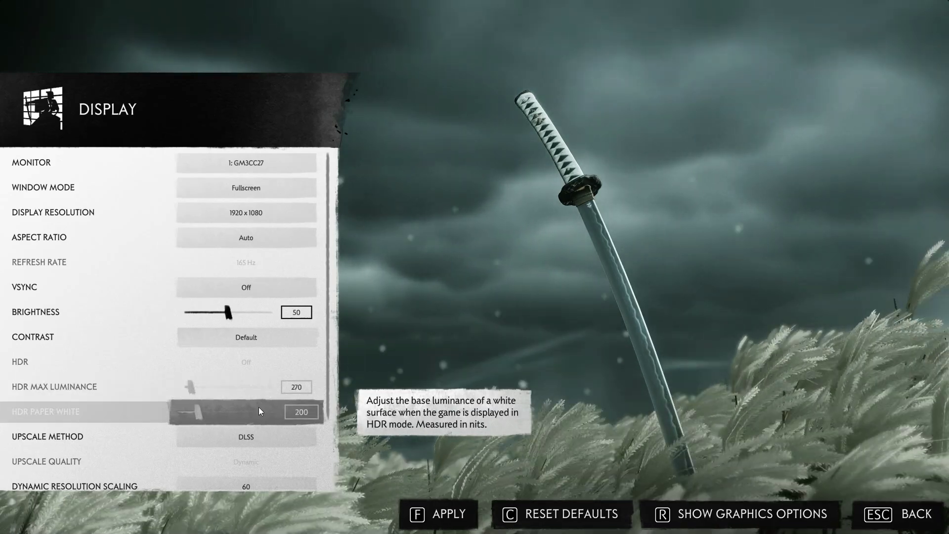
- Raise Dynamic Resolution Scaling to 165 in the display options
{"action": "left_click_drag", "start_coordinate": [327, 328], "coordinate": [330, 397]}
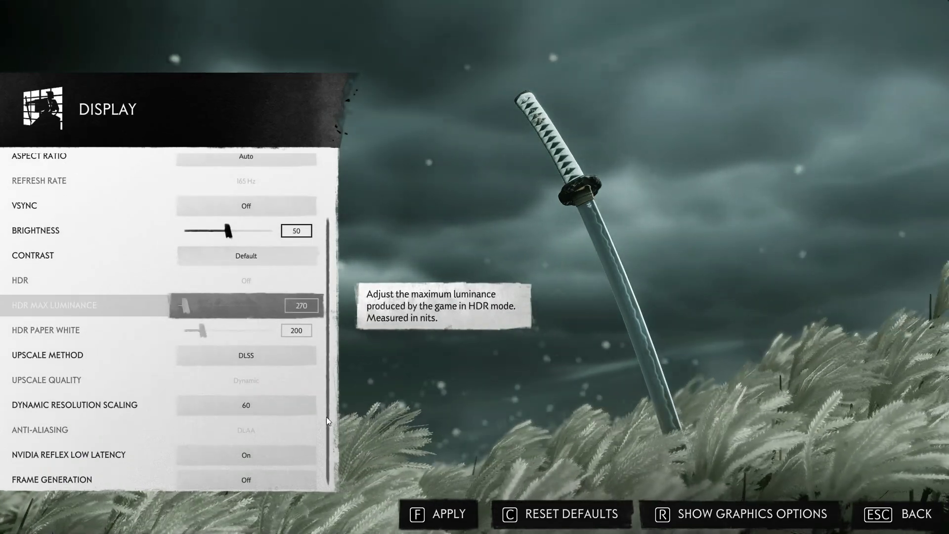
{"action": "left_click", "coordinate": [316, 405]}
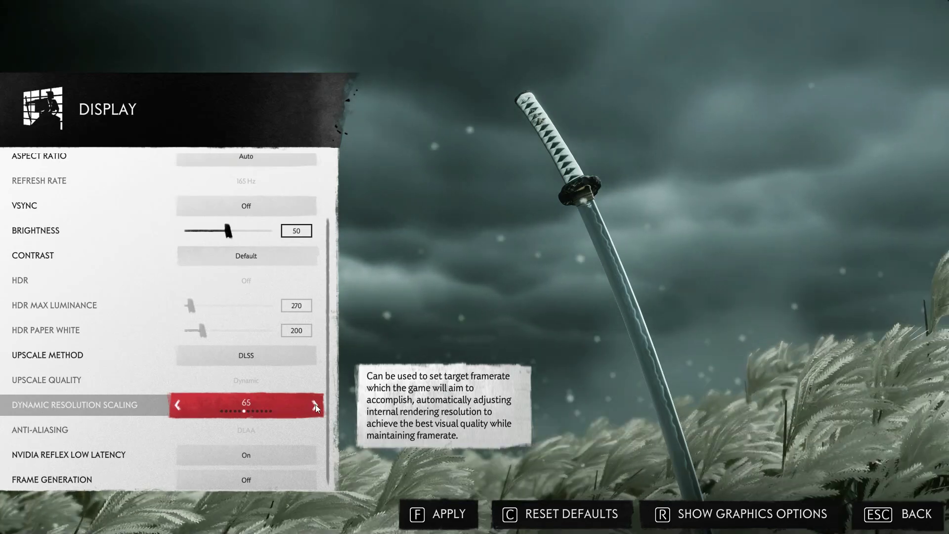
{"action": "left_click", "coordinate": [316, 404]}
{"action": "left_click", "coordinate": [315, 404]}
{"action": "left_click", "coordinate": [315, 404]}
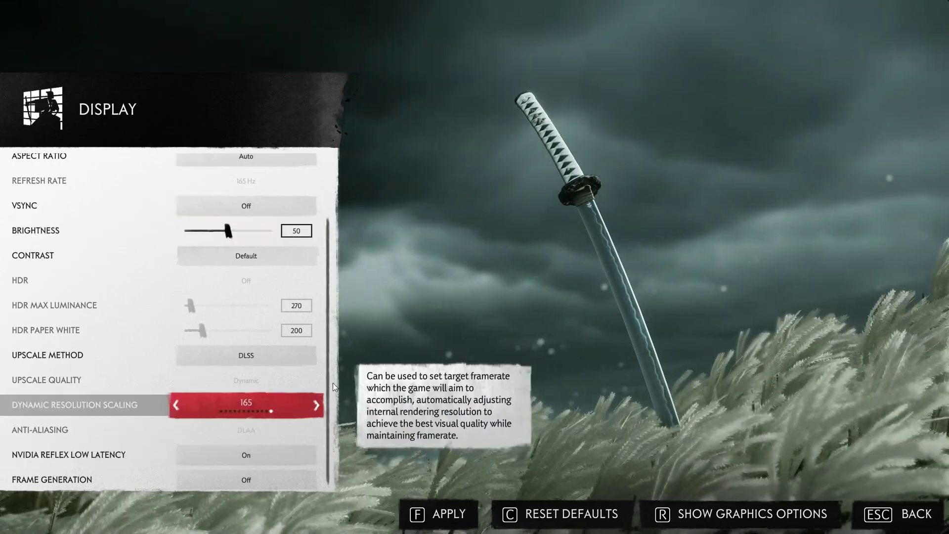
- Apply and keep the changed display settings, and return to the options overview
{"action": "left_click_drag", "start_coordinate": [328, 362], "coordinate": [327, 265]}
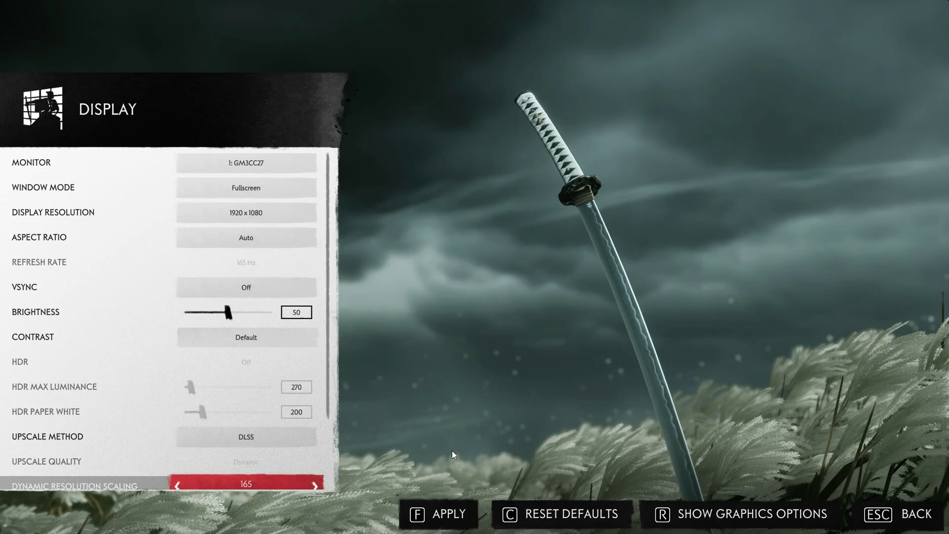
{"action": "left_click", "coordinate": [445, 514]}
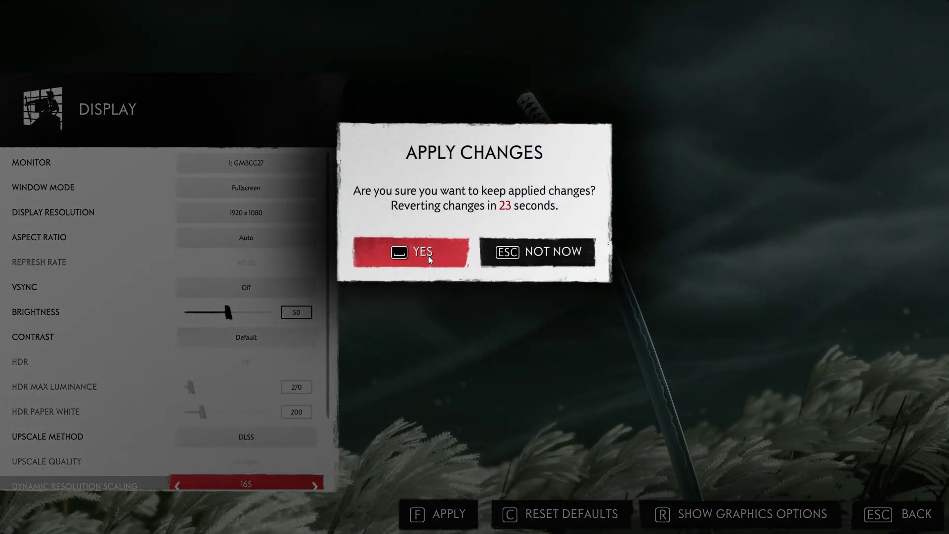
{"action": "left_click", "coordinate": [428, 256]}
{"action": "key", "text": "Escape"}
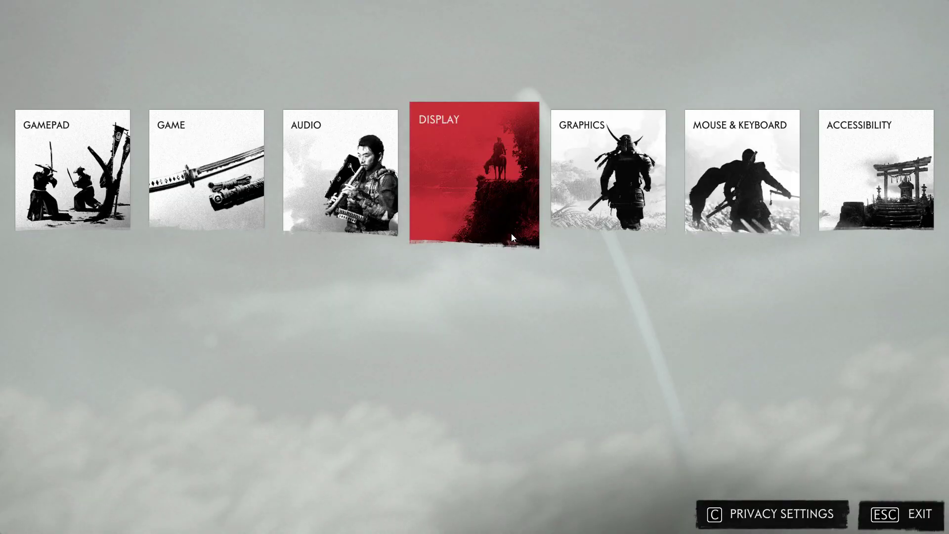
- Set the graphics preset to Very Low and look through the resulting quality options down to Water Caustics
{"action": "left_click", "coordinate": [643, 168]}
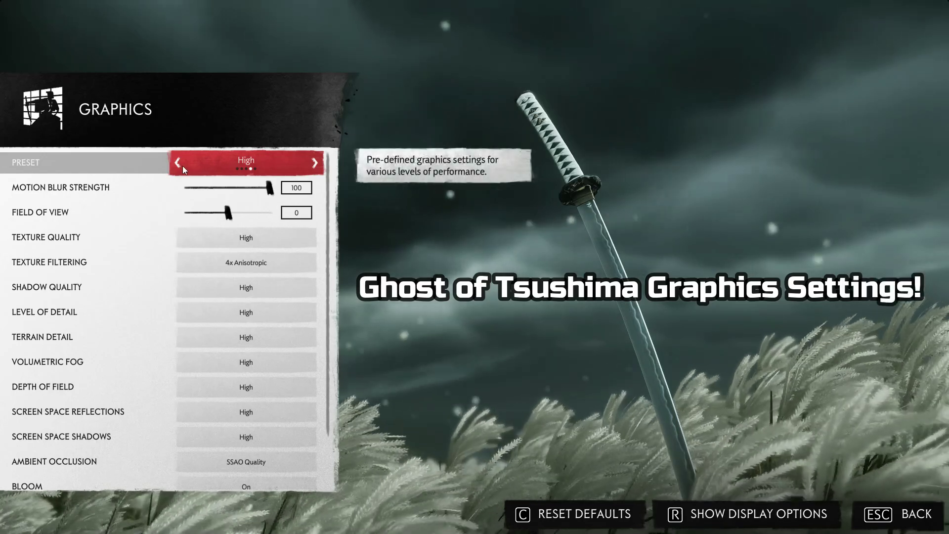
{"action": "left_click", "coordinate": [177, 164]}
{"action": "left_click", "coordinate": [178, 164]}
{"action": "left_click", "coordinate": [178, 165]}
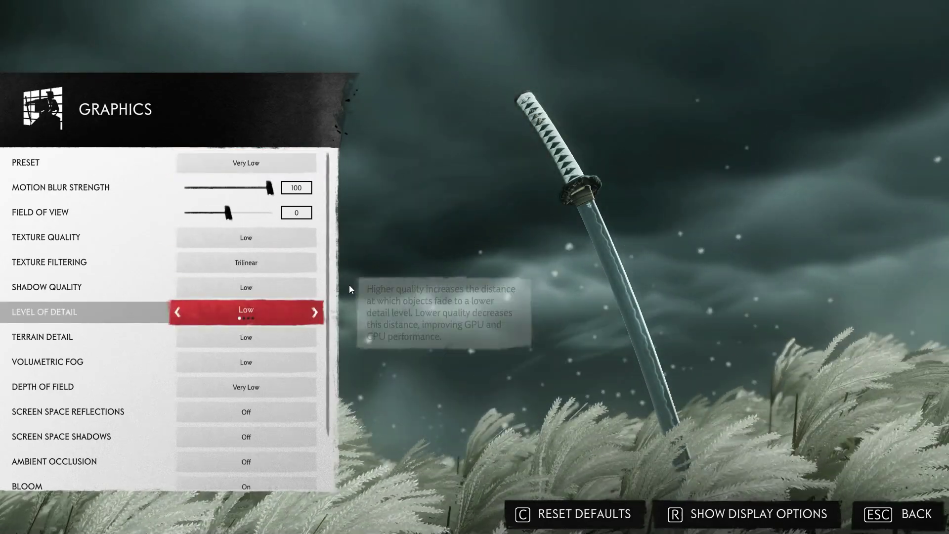
{"action": "scroll", "coordinate": [330, 215], "scroll_direction": "down", "scroll_amount": 2}
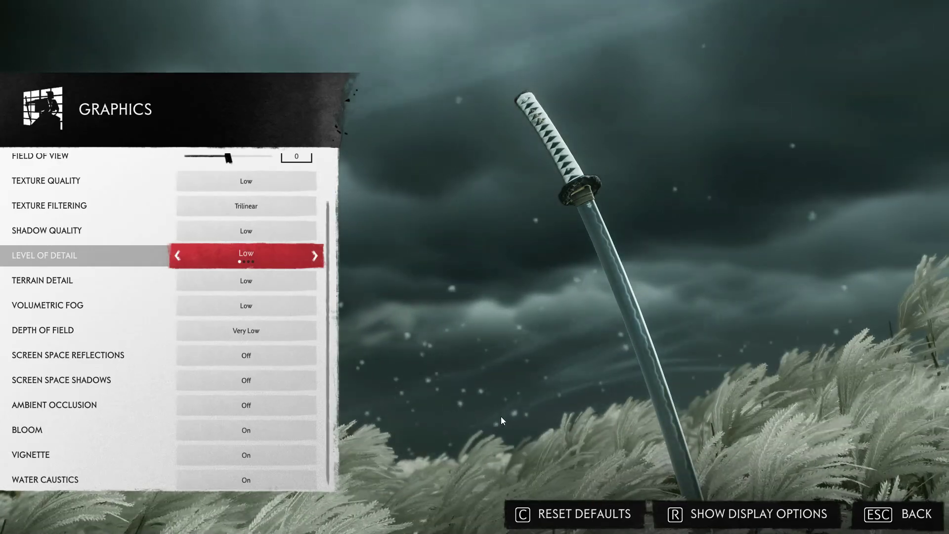
- Leave the graphics options and return to the running game
{"action": "key", "text": "Escape"}
{"action": "key", "text": "Escape"}
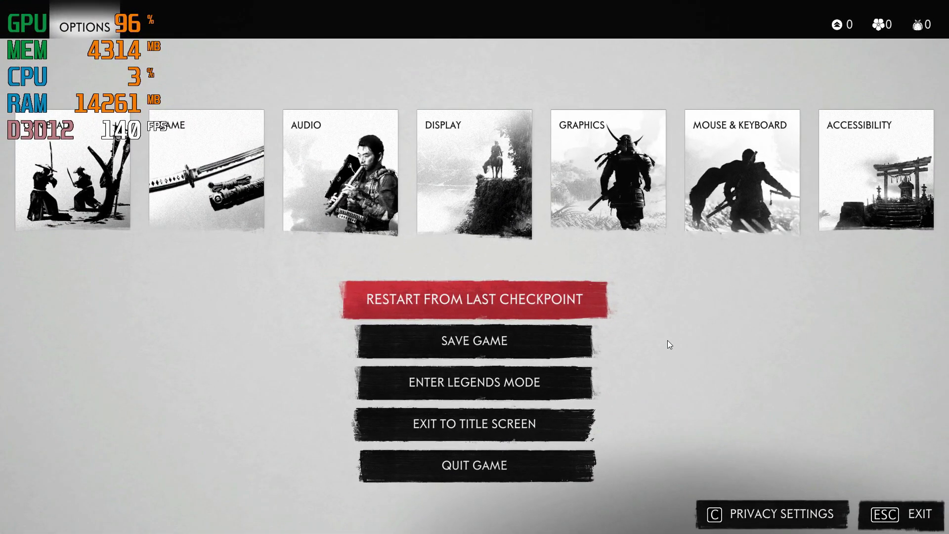
{"action": "key", "text": "Return"}
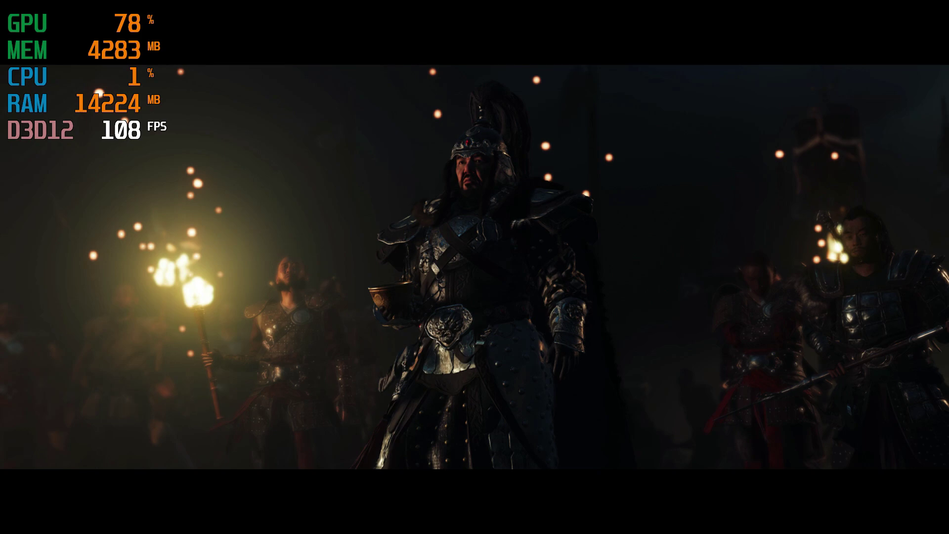